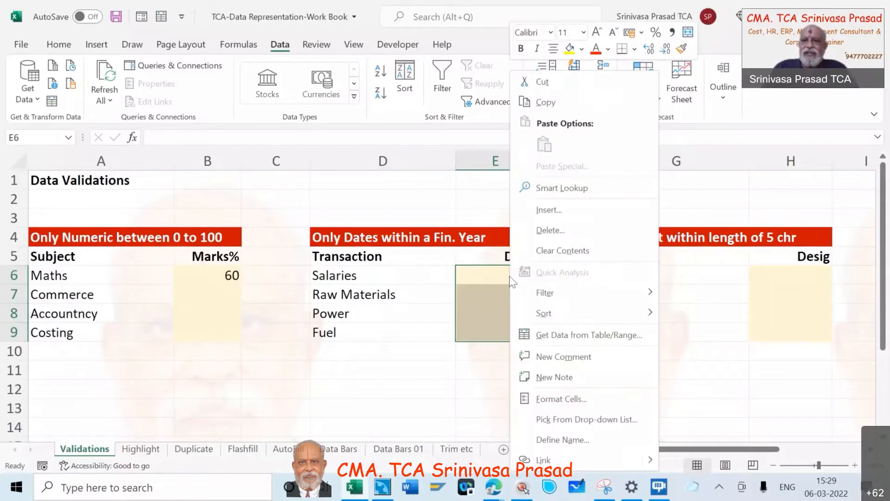
Format the selected cells E6:E9 in the Date column as dates of the type 14-03-12
click(545, 400)
click(499, 250)
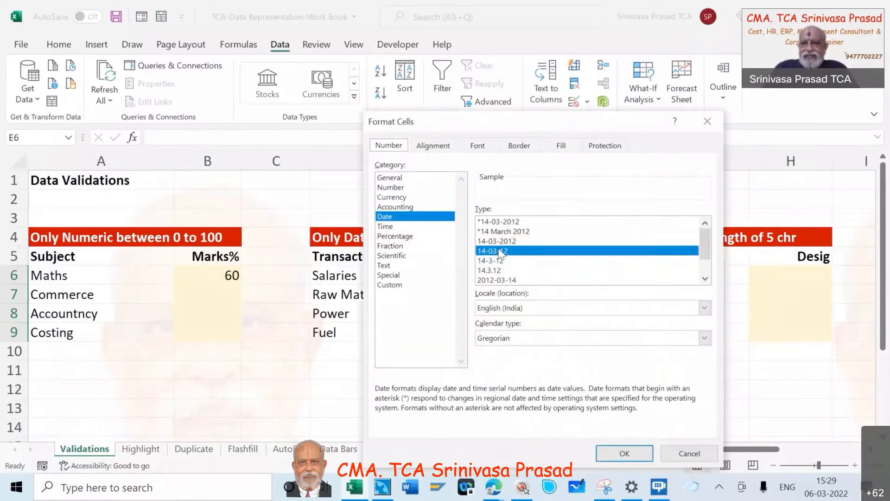
click(625, 453)
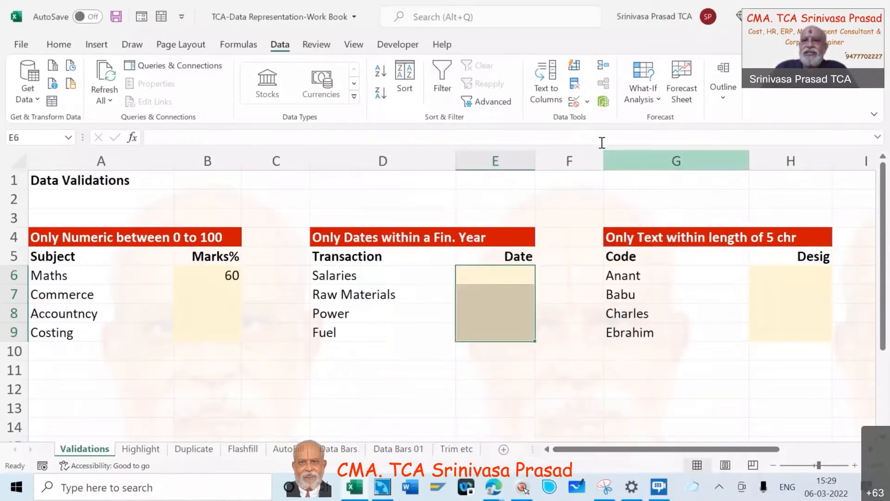
Apply data validation to E6:E9 allowing only dates between 01-04-2021 and 31-03-2022
click(587, 101)
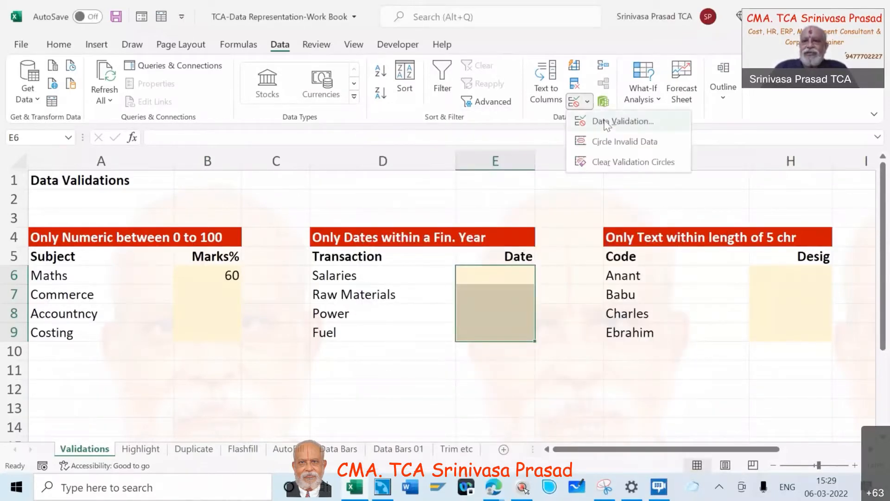
click(604, 122)
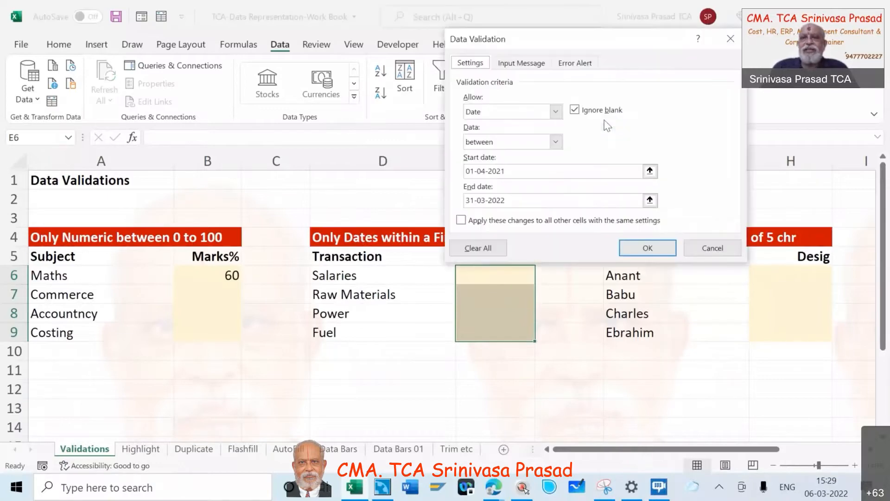
click(556, 112)
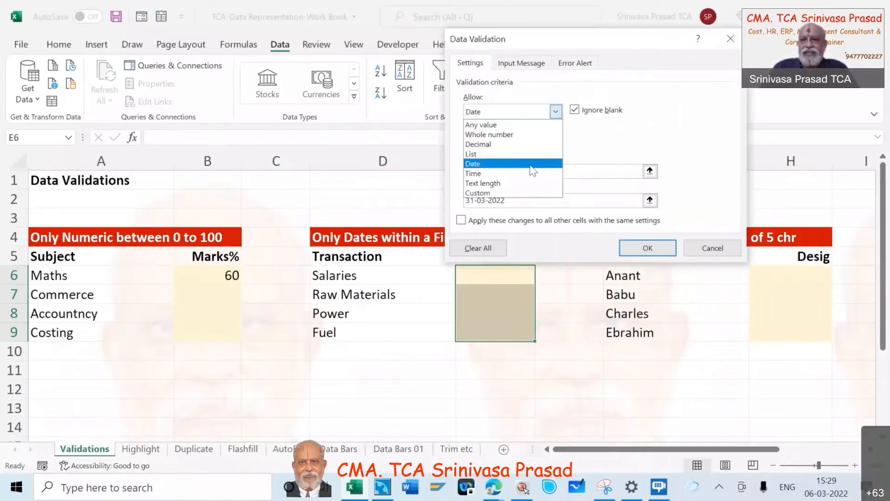
click(533, 171)
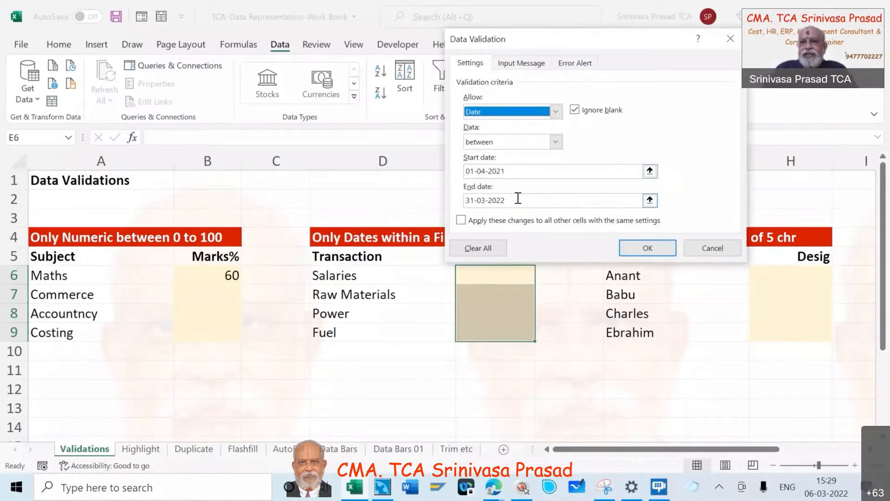
click(651, 250)
Enter the date 06/03/22 for Salaries in cell E6
click(495, 281)
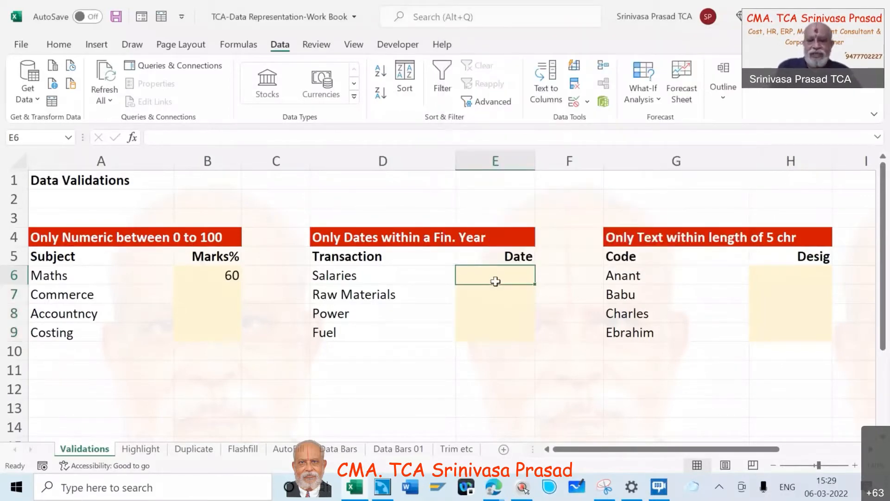
text(06/0)
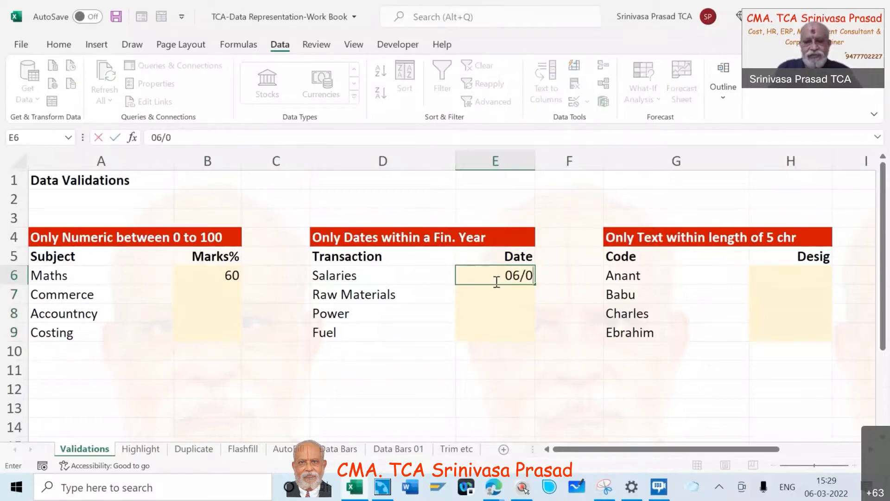
text(3/22)
key(Tab)
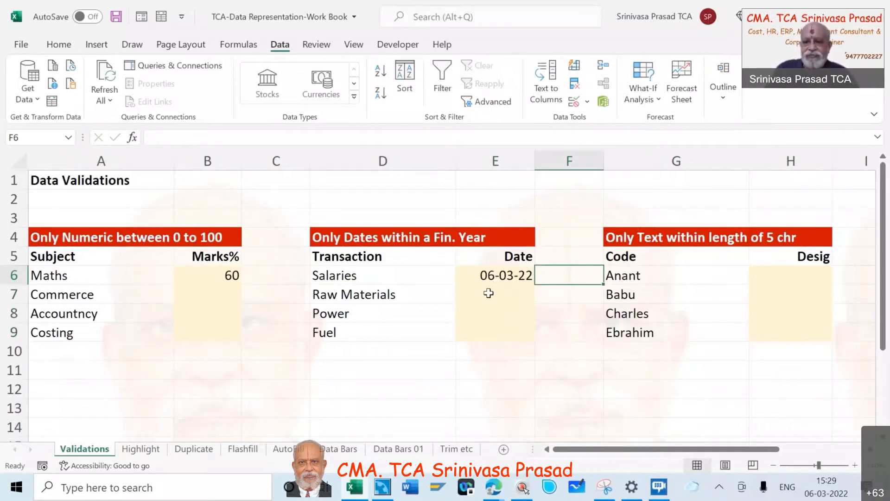
Try to enter the out-of-range date 06/03/21 for Raw Materials in cell E7, and cancel the entry
right_click(489, 293)
key(Escape)
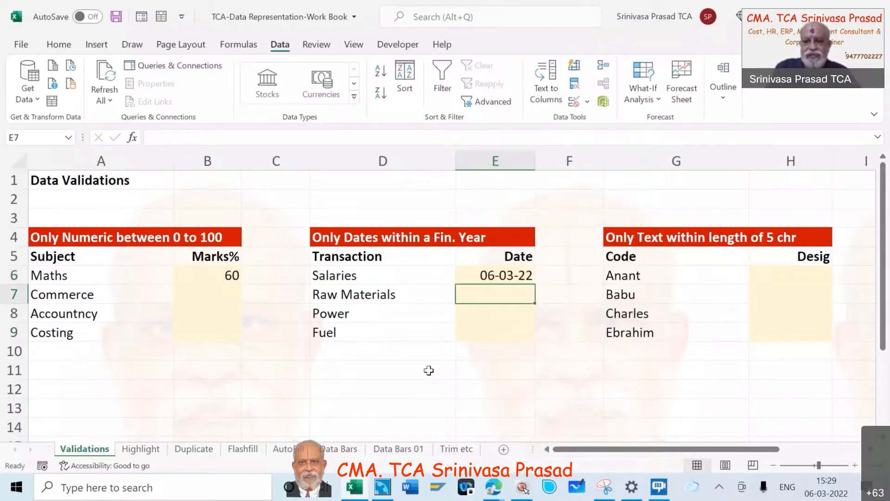
text(06/03)
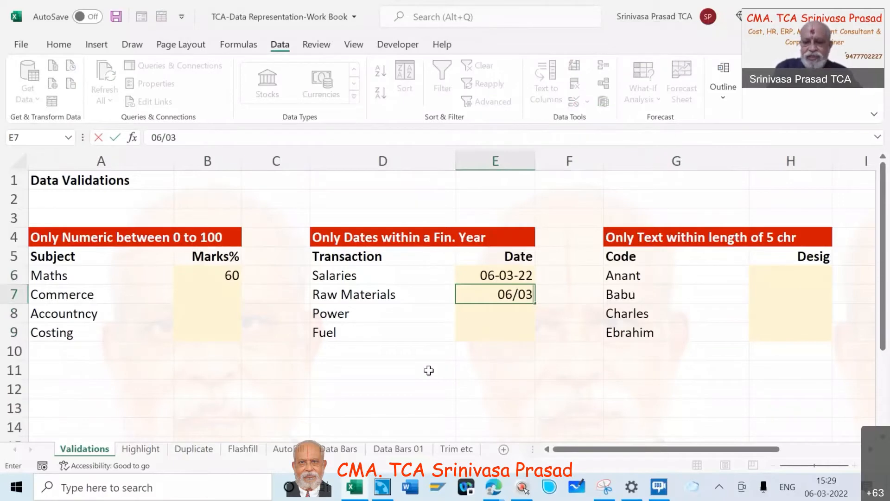
text(/21)
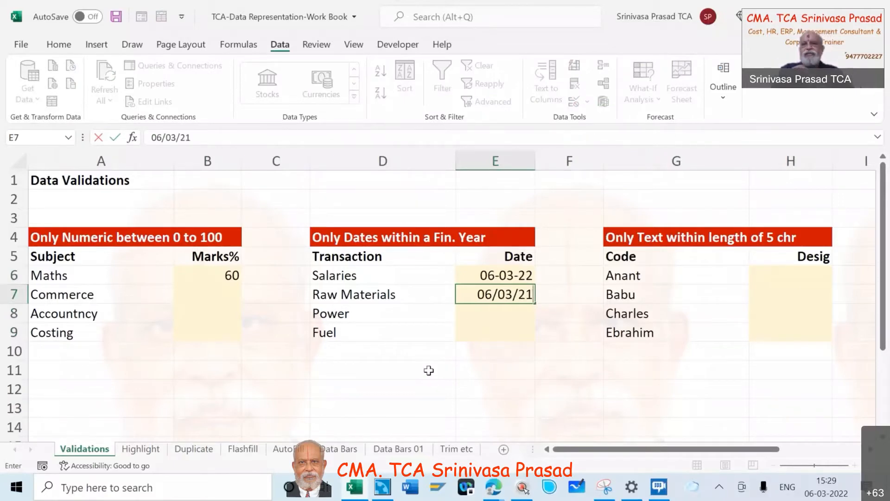
key(Return)
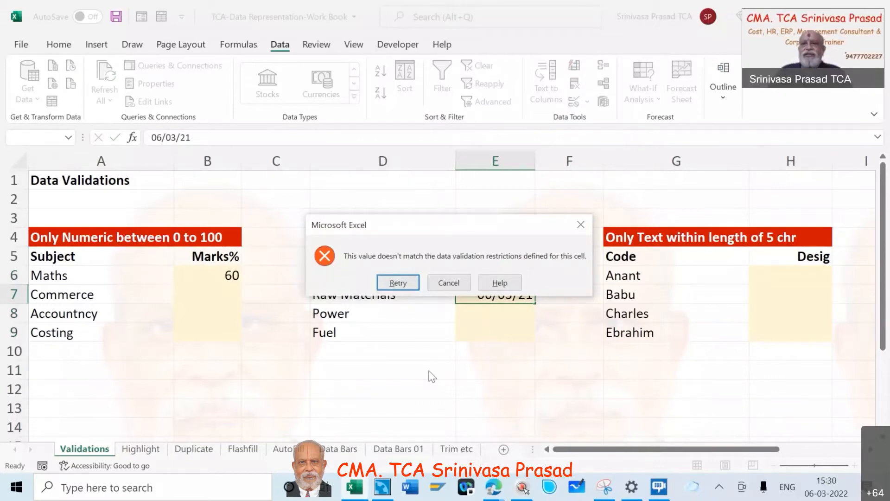
click(451, 282)
Add the validation error message "Date should be with FY 2021-22" to cells E6:E9
click(506, 274)
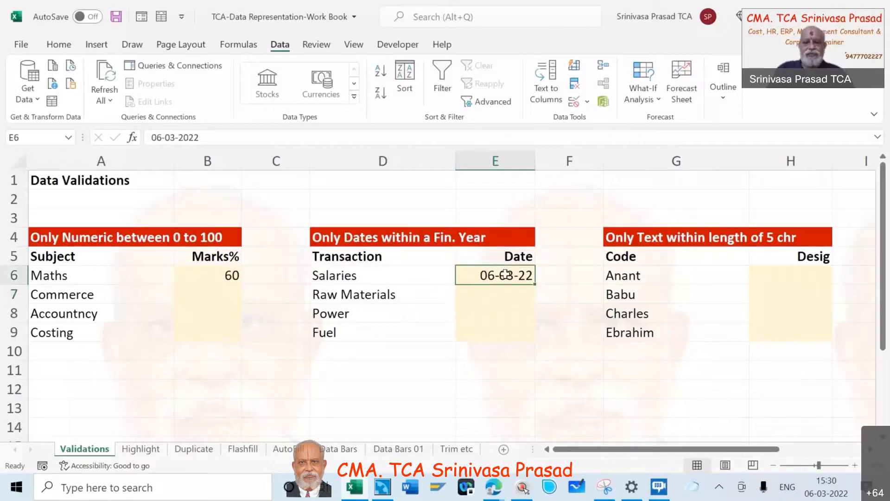
key(shift+Down)
key(shift+Down)
key(shift+Down)
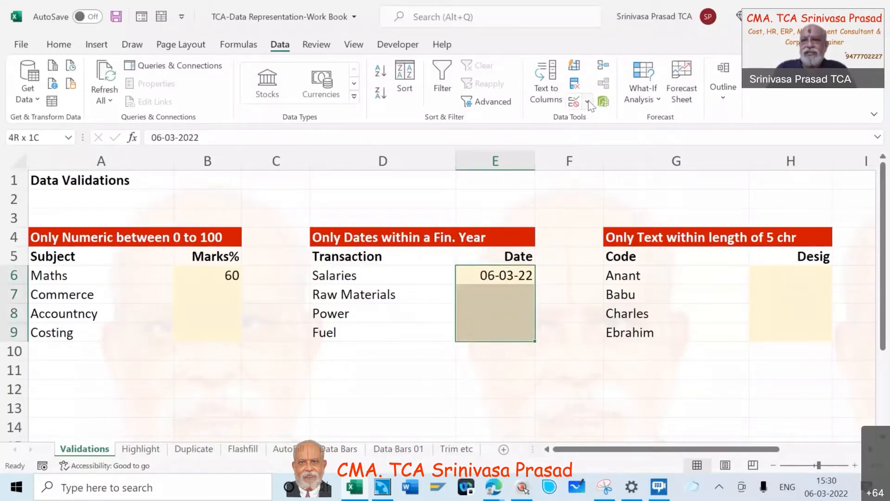
click(588, 102)
click(605, 122)
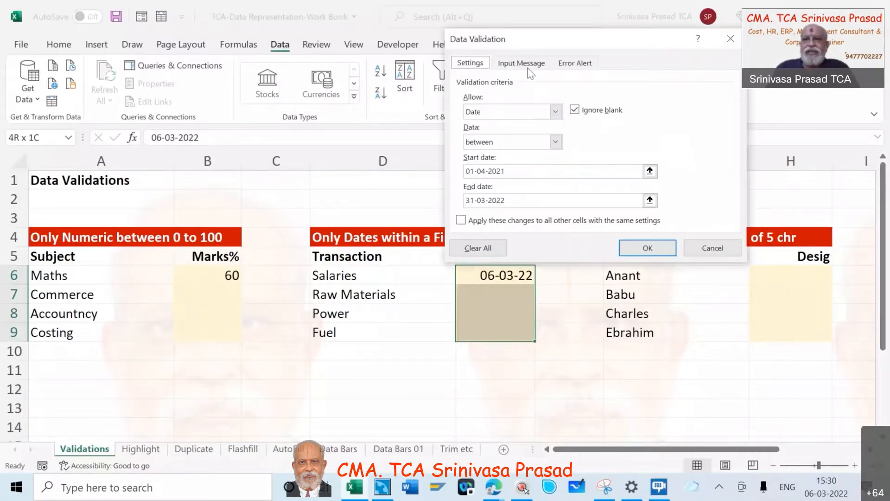
click(574, 62)
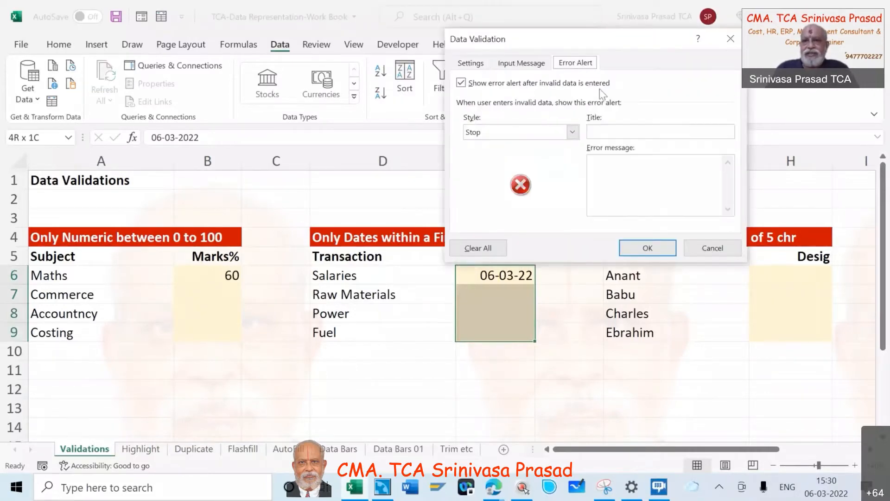
click(595, 165)
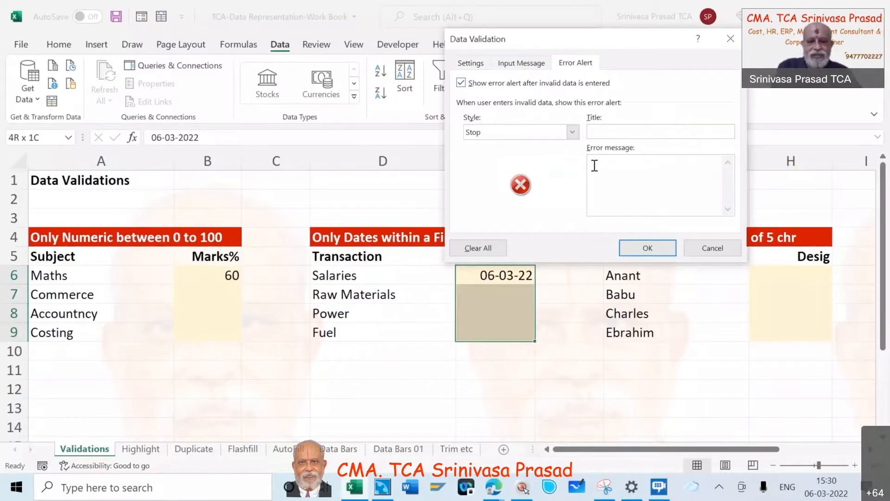
text(Date sho)
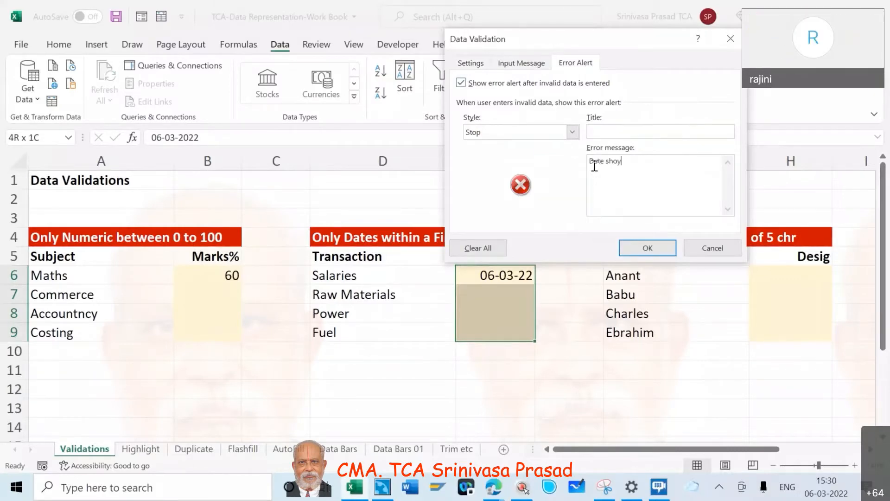
text(uld be with )
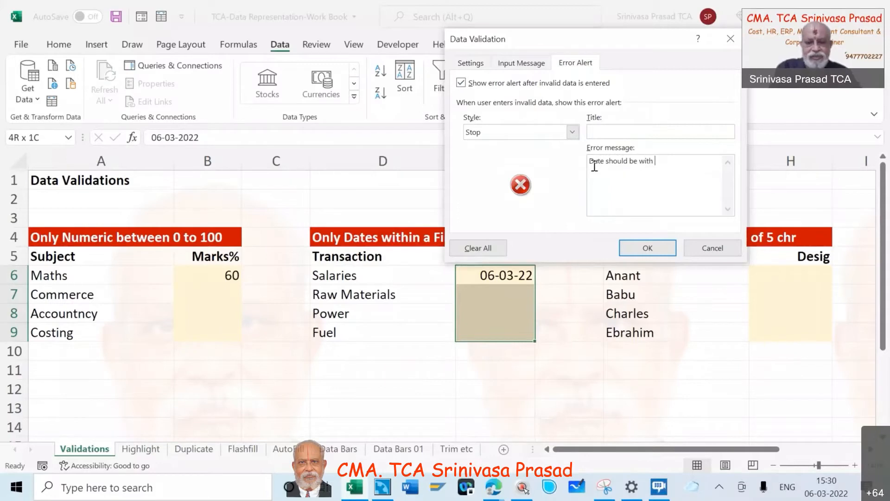
text(FY 2021-22)
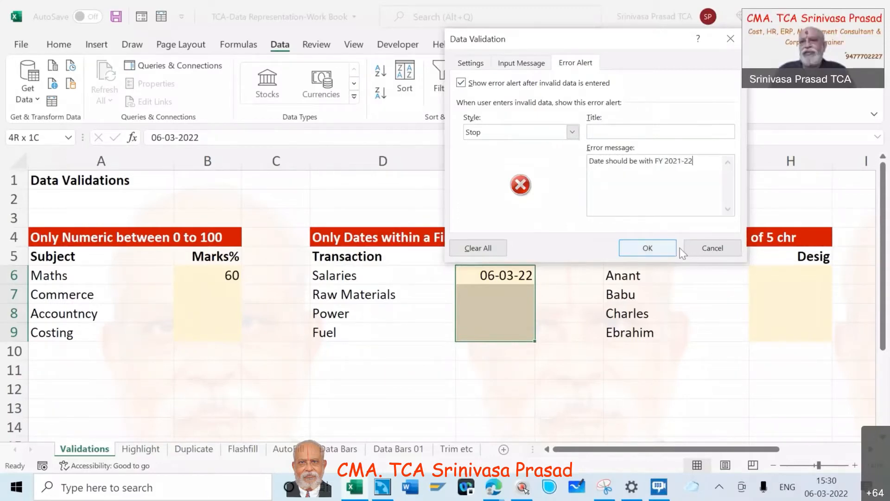
click(648, 249)
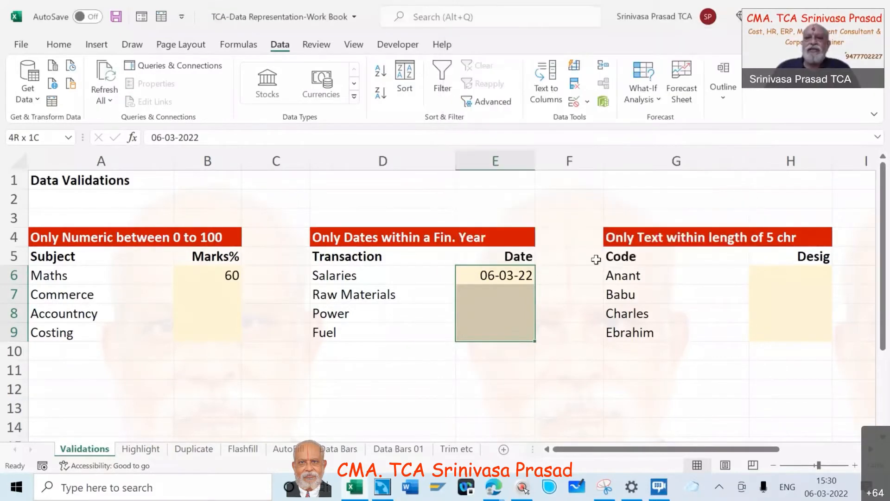
Try to change the Salaries date in E6 to 06-03-2021, and cancel the entry
click(499, 276)
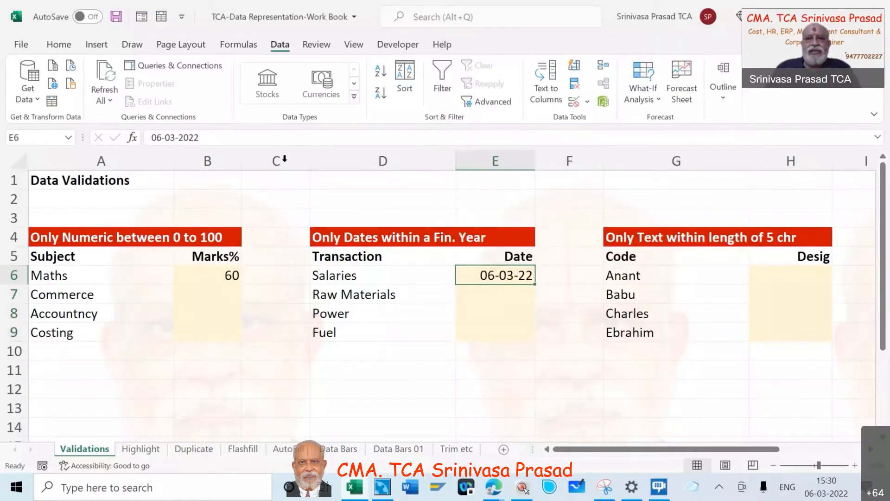
click(220, 141)
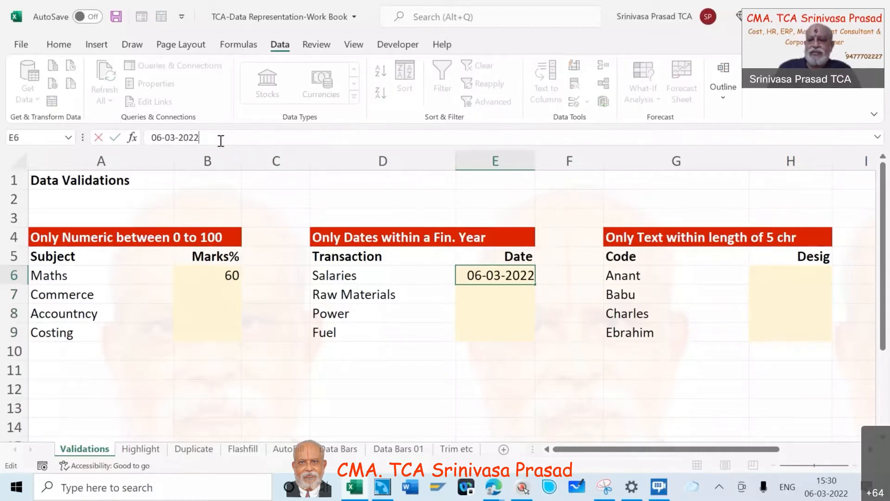
key(BackSpace)
text(1)
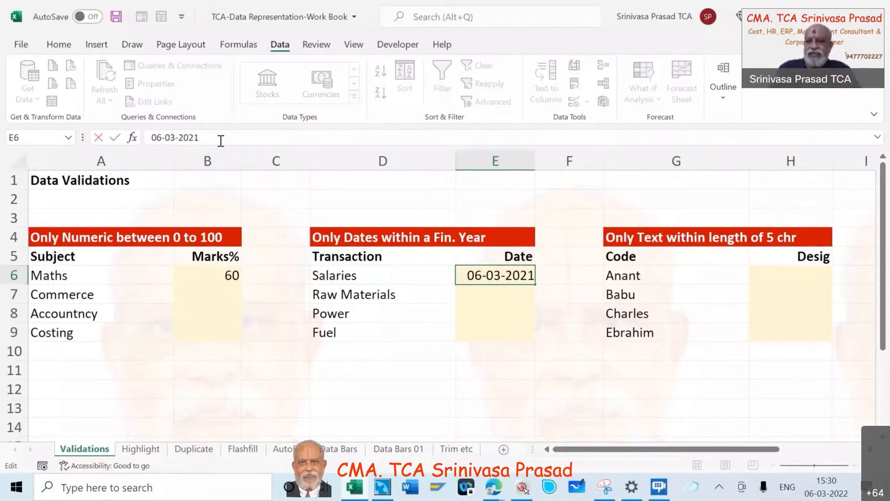
key(Return)
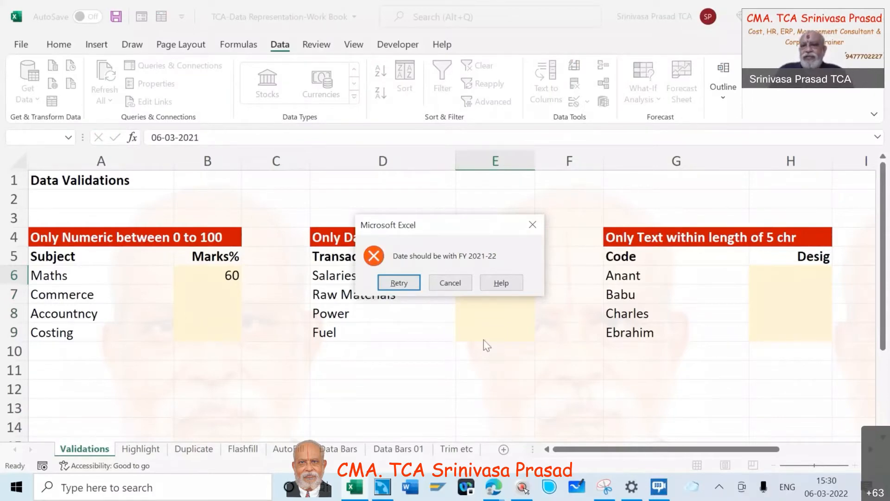
click(453, 281)
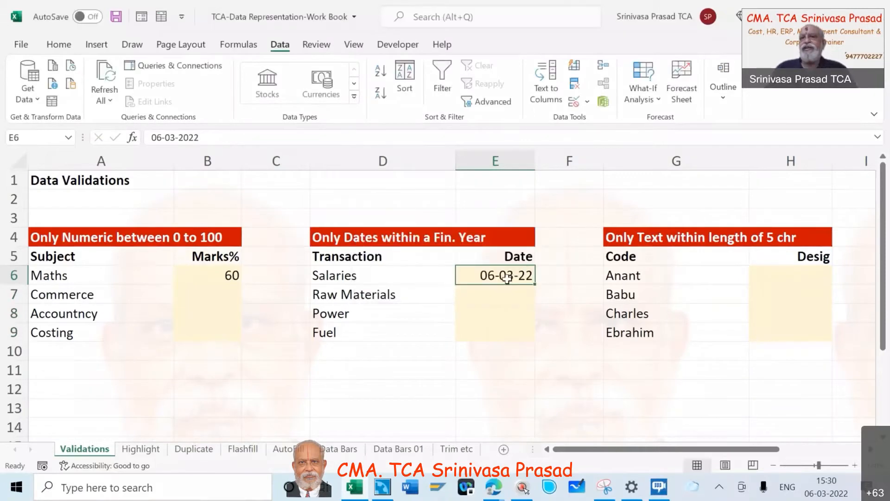
Enter the date 07/02/22 for Raw Materials in cell E7
click(504, 293)
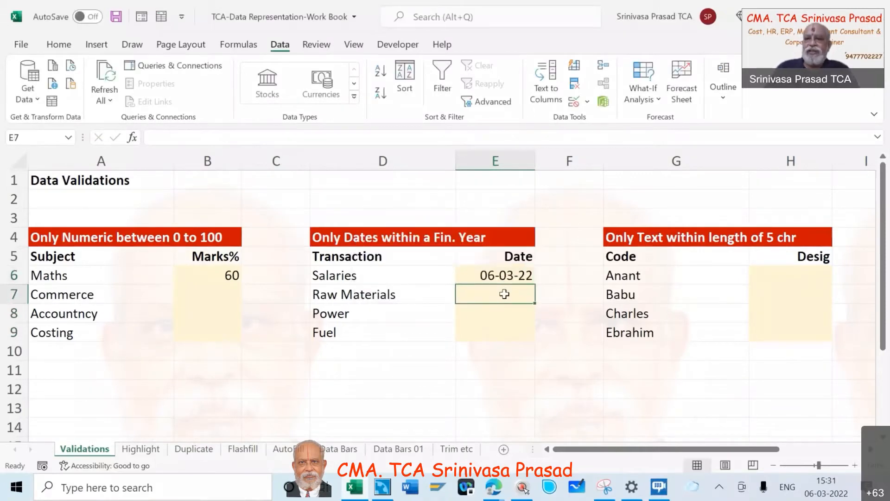
text(07/0)
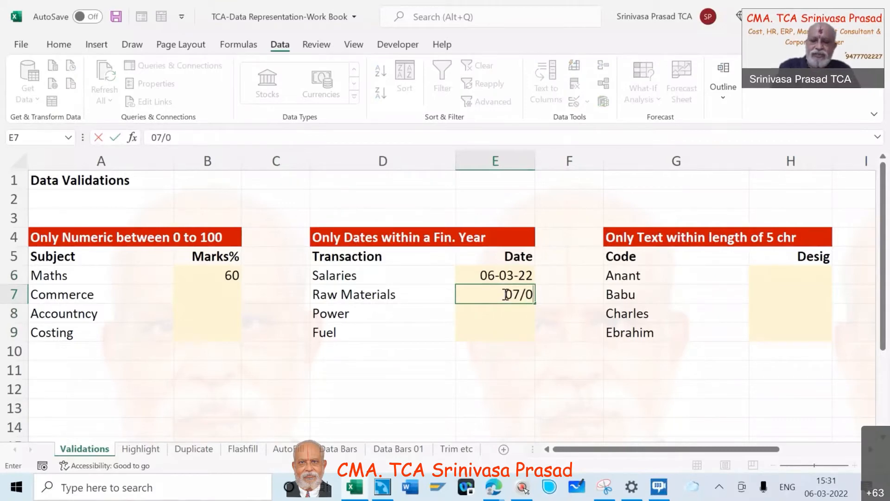
text(2/22)
key(Return)
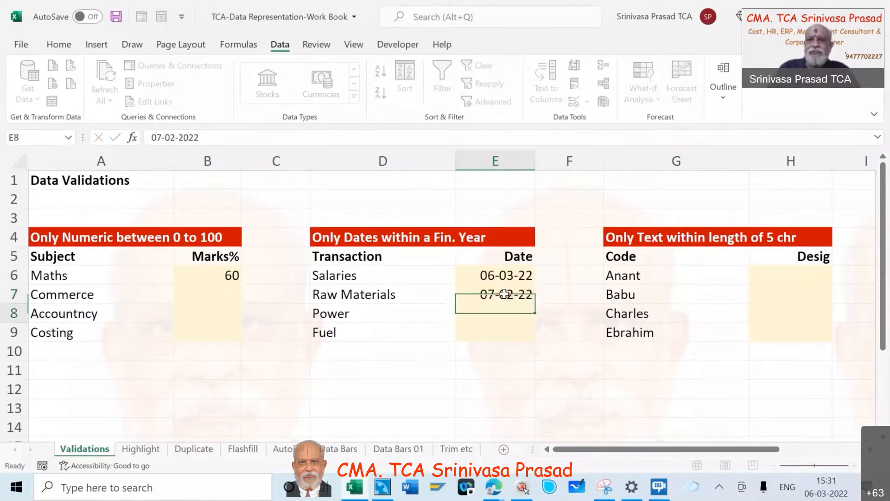
Try to enter the date 07/02/23 for Power in cell E8, and cancel the entry
text(07/0)
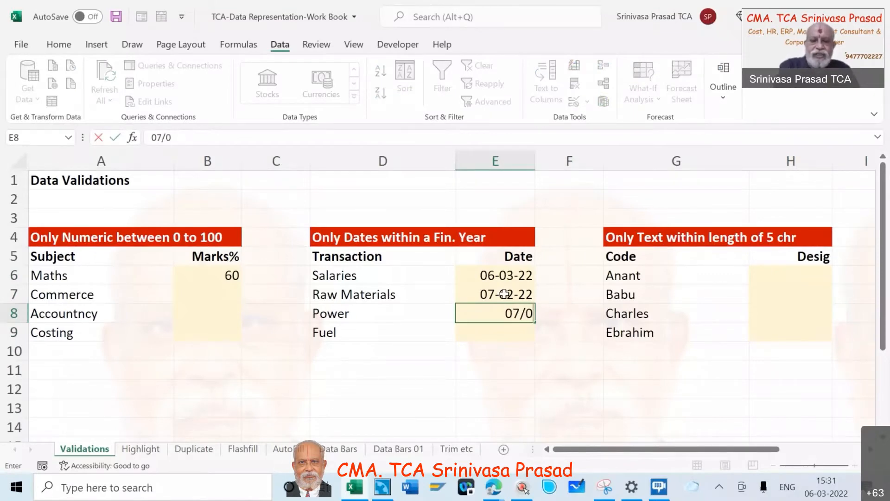
text(2/23)
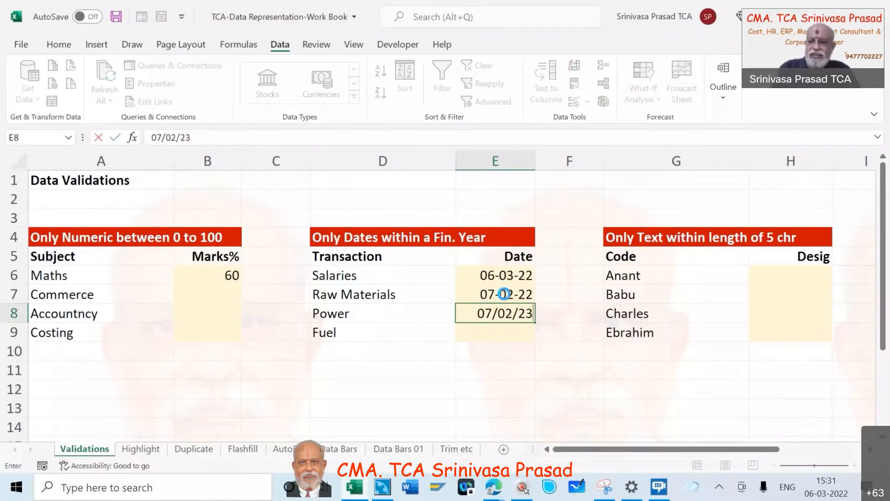
click(505, 294)
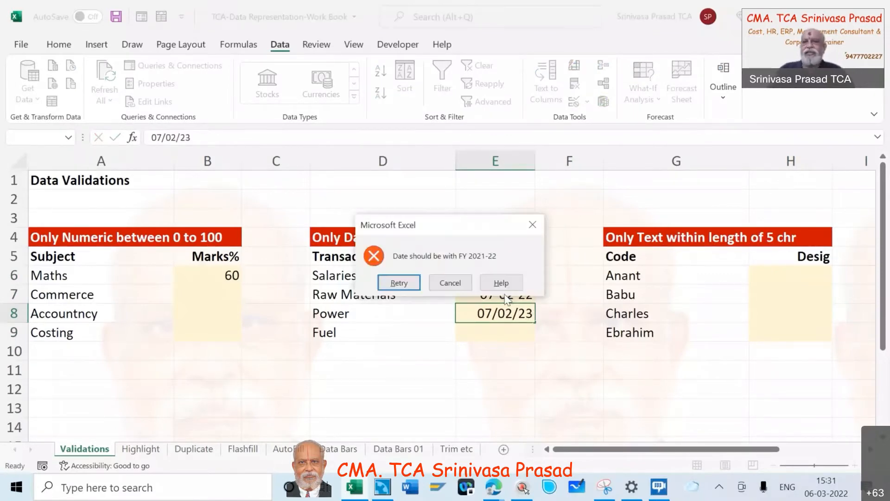
click(451, 282)
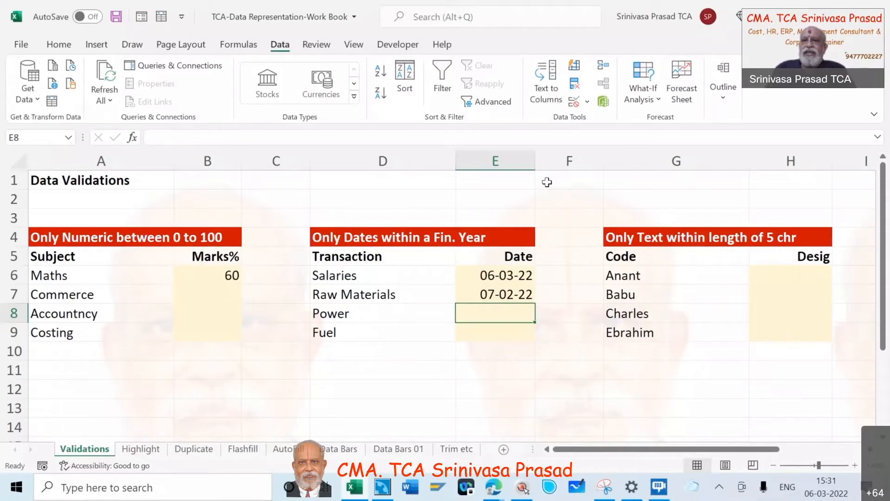
click(499, 14)
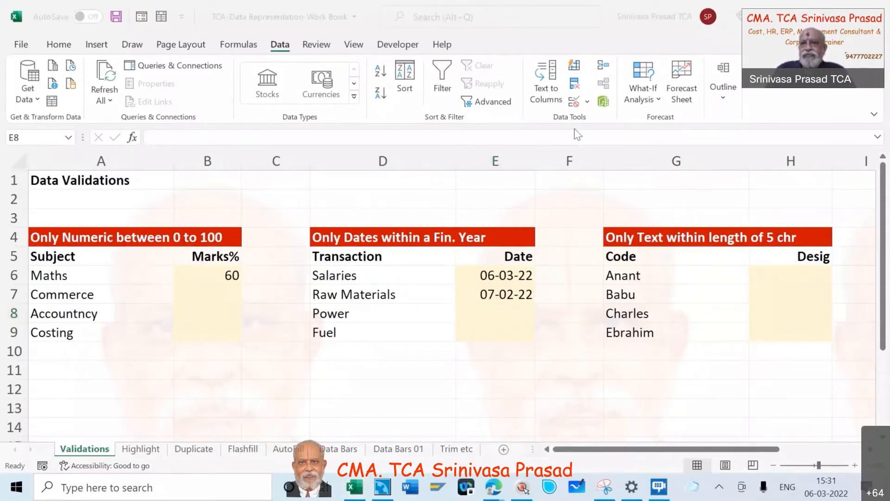
Format the Desig cells H6:H9 as Text
click(653, 187)
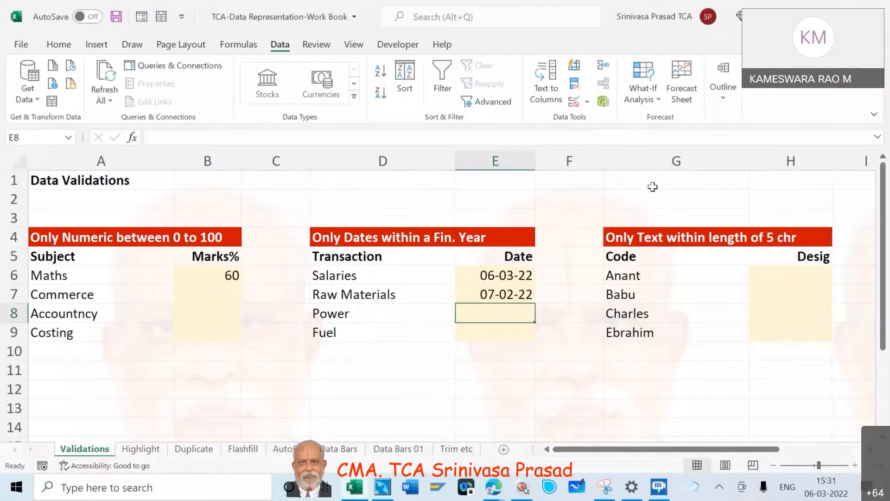
click(782, 275)
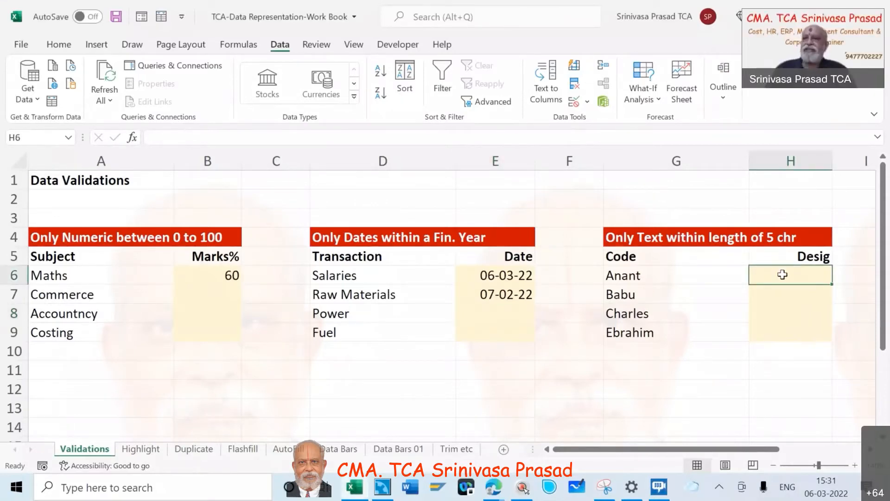
click(614, 239)
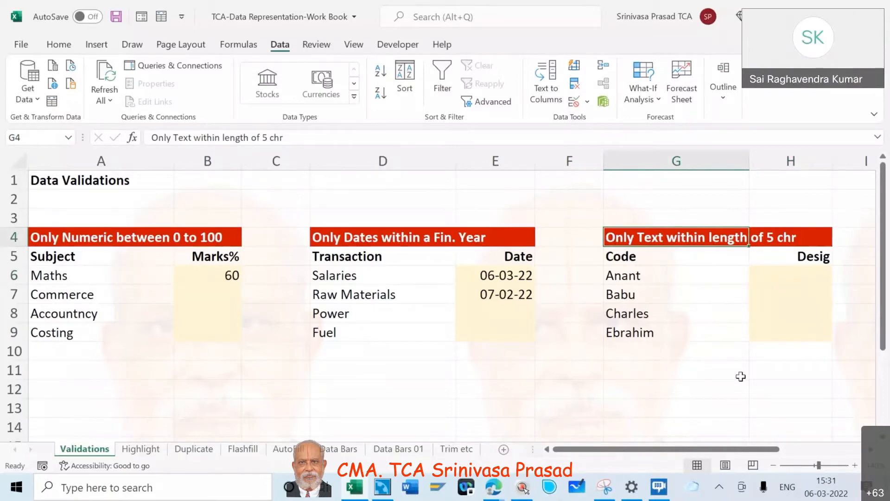
click(763, 278)
key(shift+Down)
key(shift+Down)
key(shift+Down)
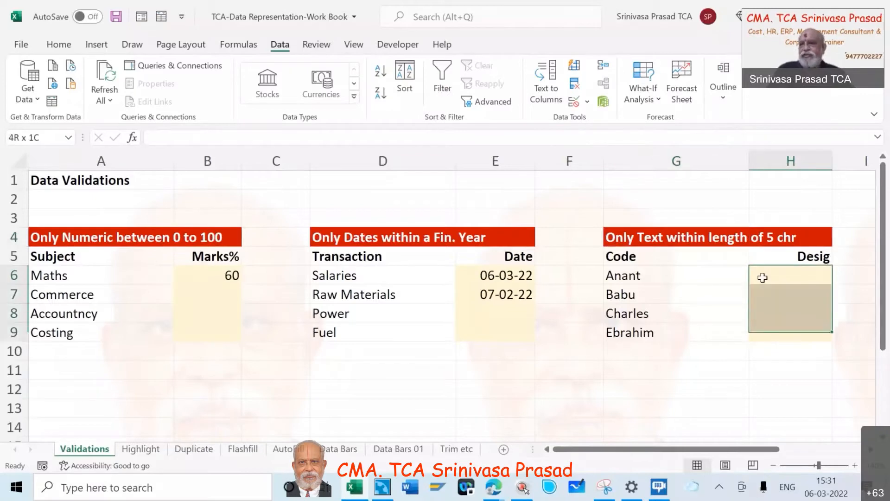
right_click(770, 298)
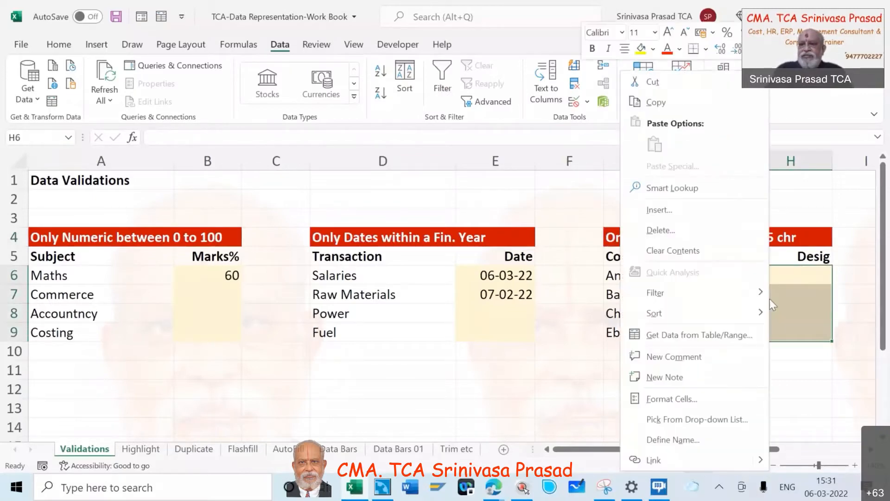
click(688, 401)
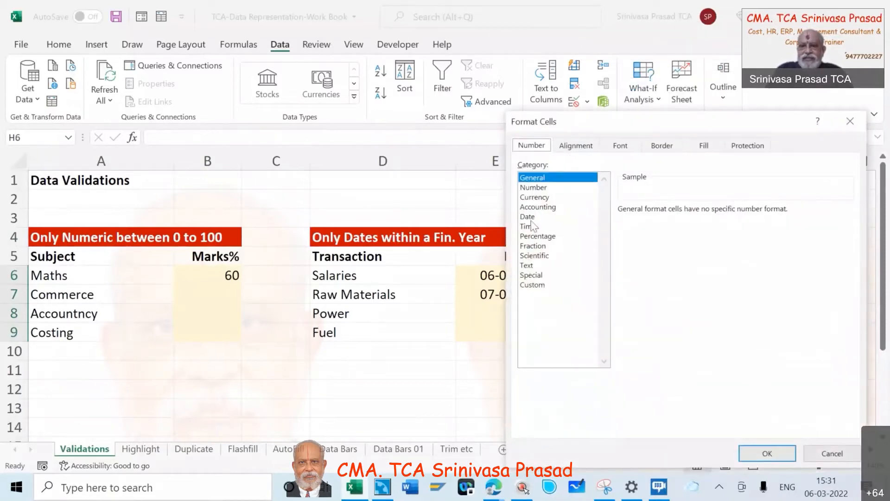
click(526, 266)
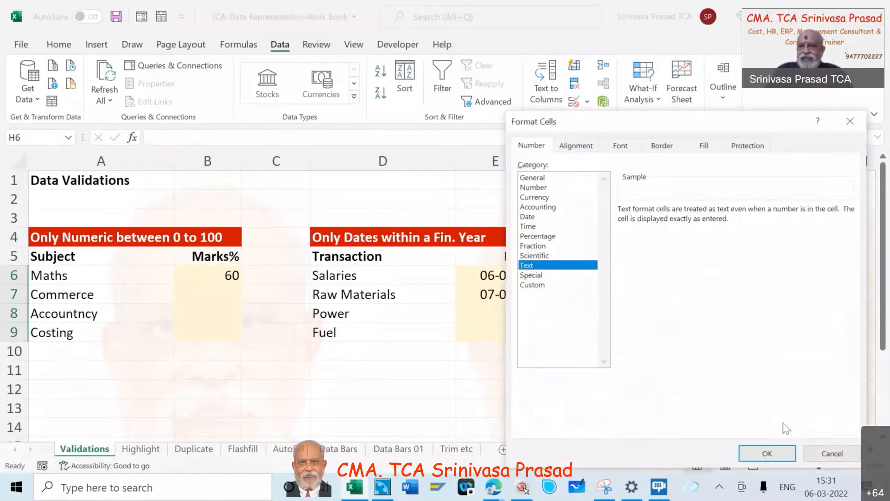
click(768, 453)
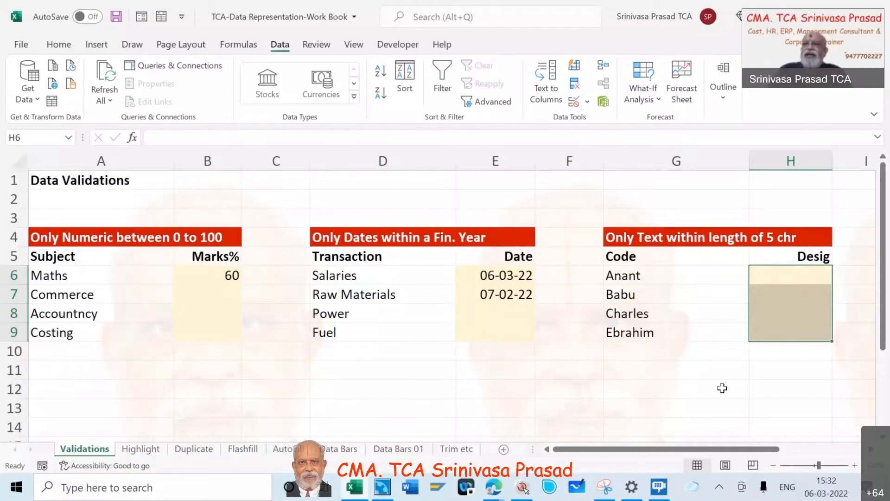
Compare the General and Text number formats for cells H6:H9, keeping Text selected
right_click(773, 280)
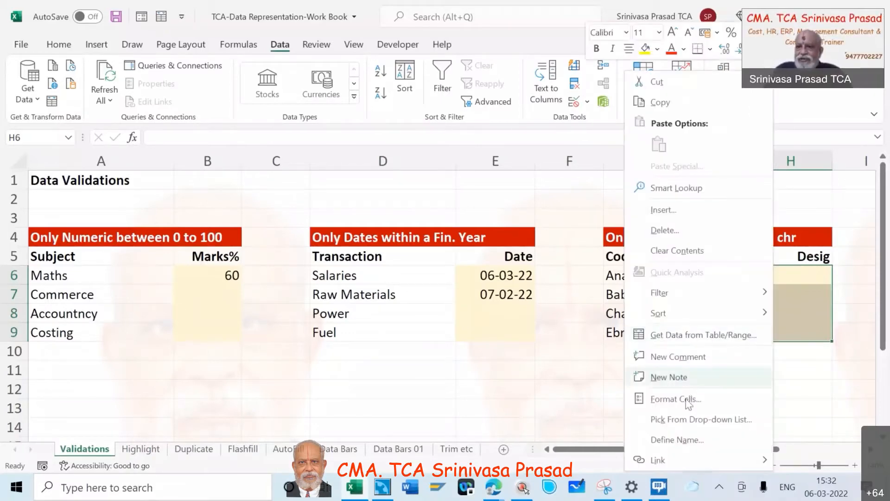
click(685, 399)
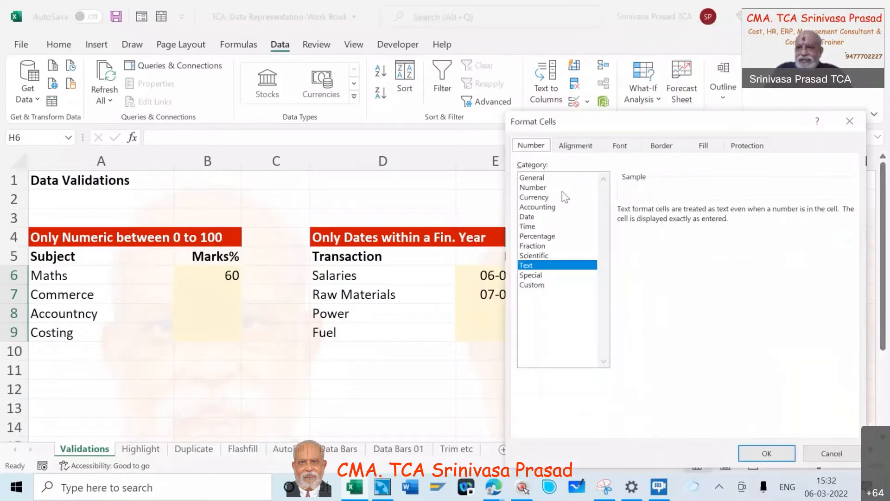
click(533, 179)
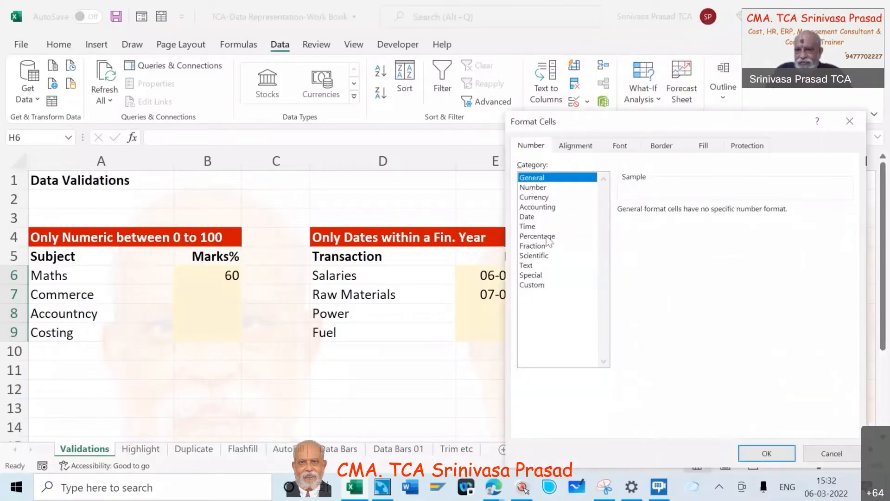
click(529, 266)
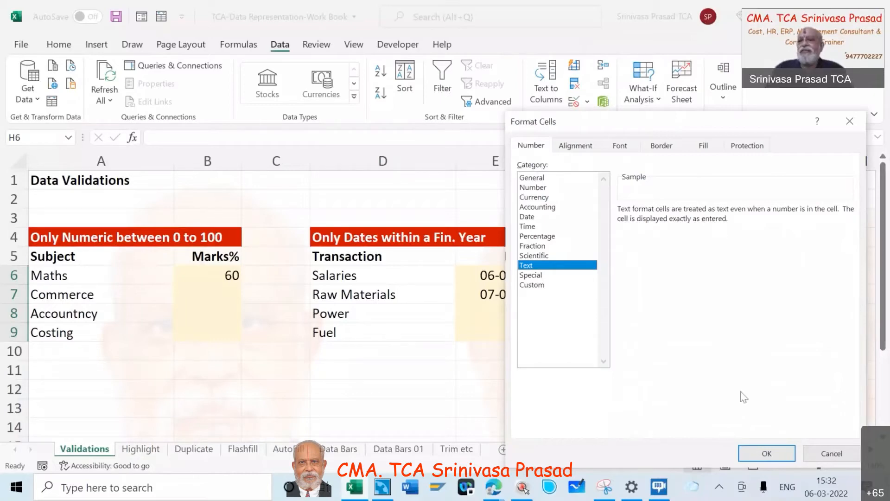
click(767, 454)
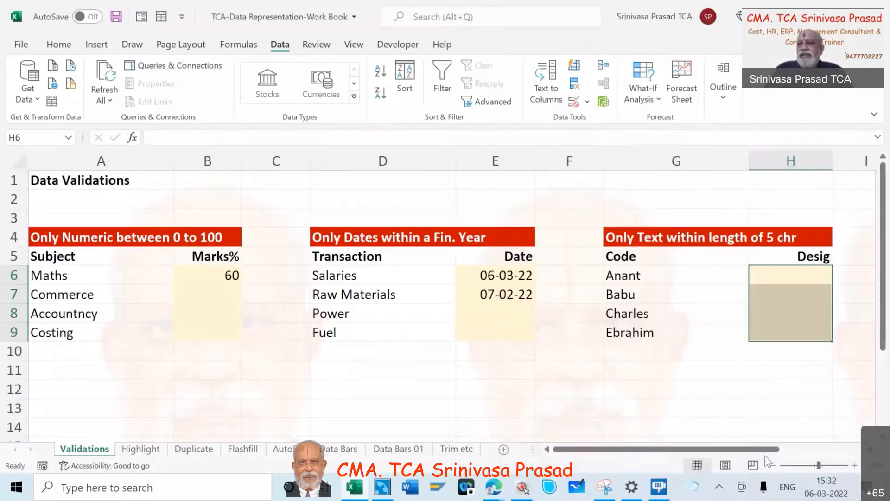
Add data validation to cell H6 that allows only a text length between 1 and 5
click(765, 278)
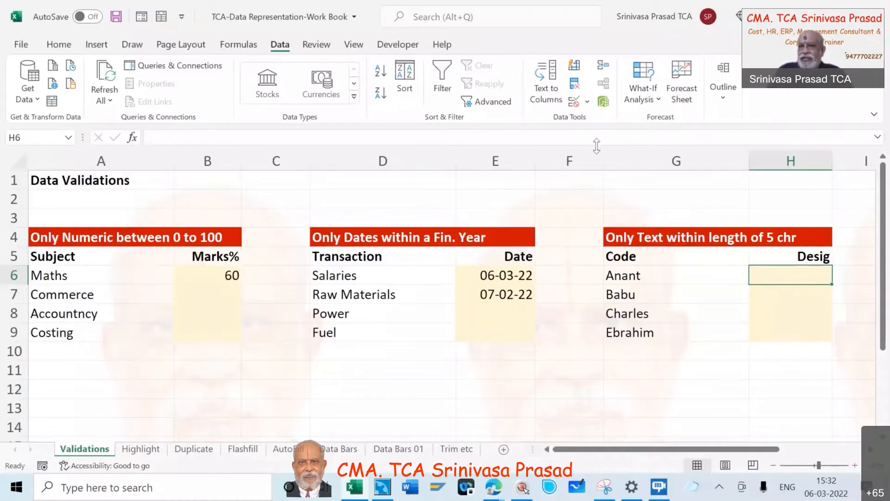
click(587, 101)
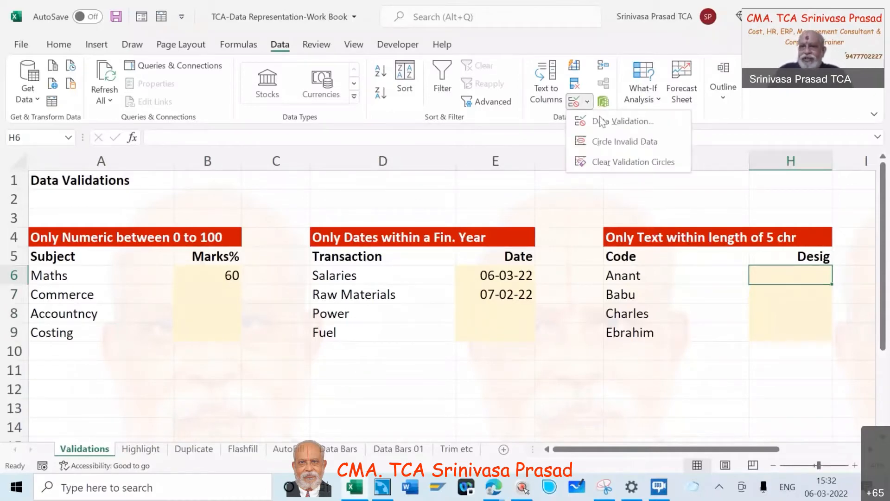
click(603, 121)
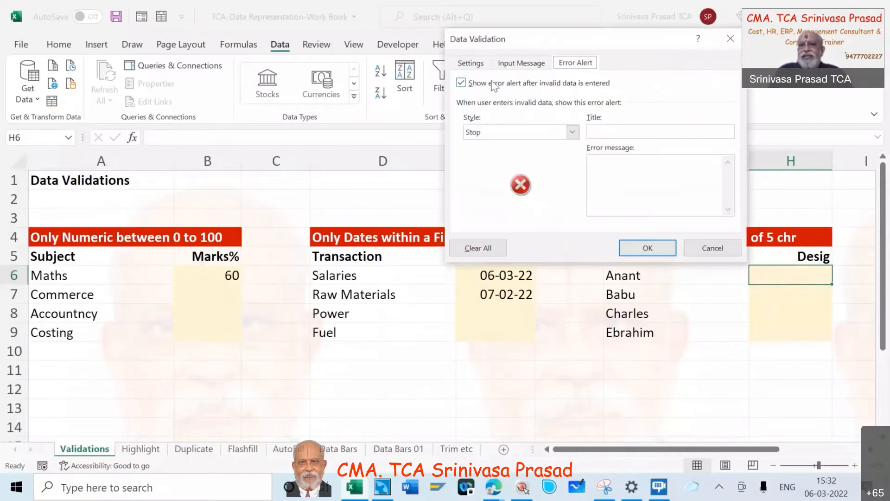
click(477, 63)
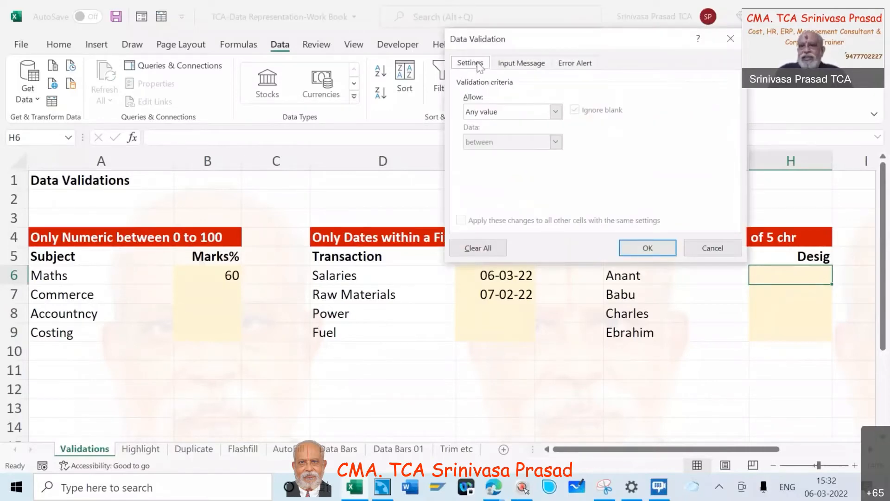
click(555, 111)
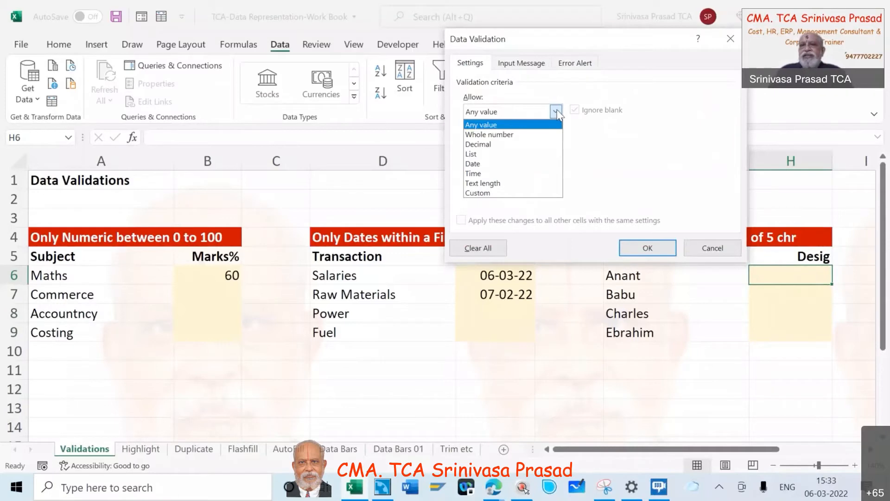
click(536, 183)
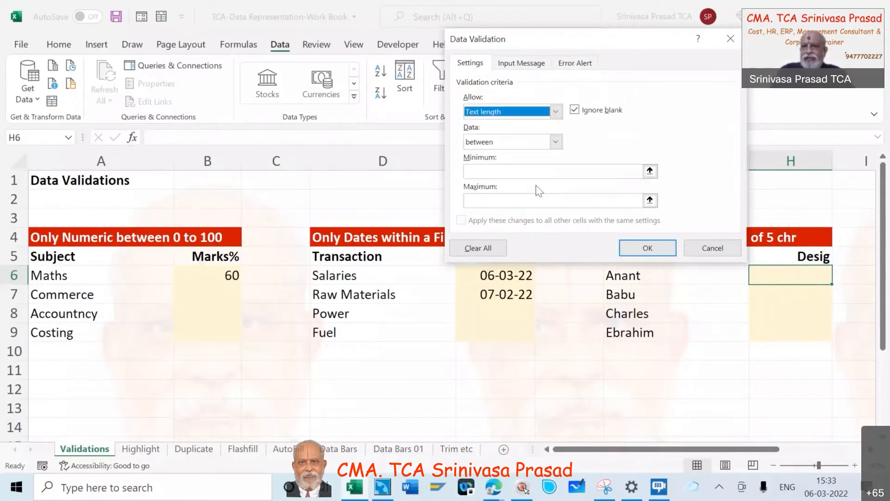
click(530, 172)
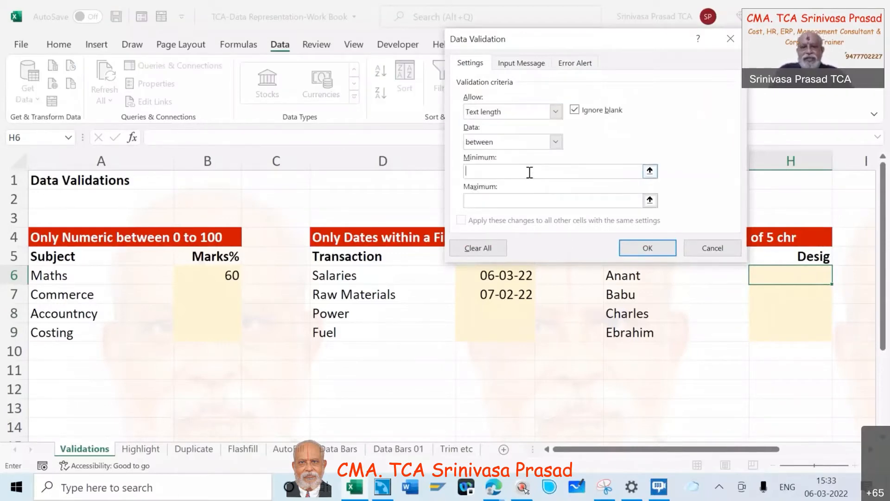
text(1)
click(525, 196)
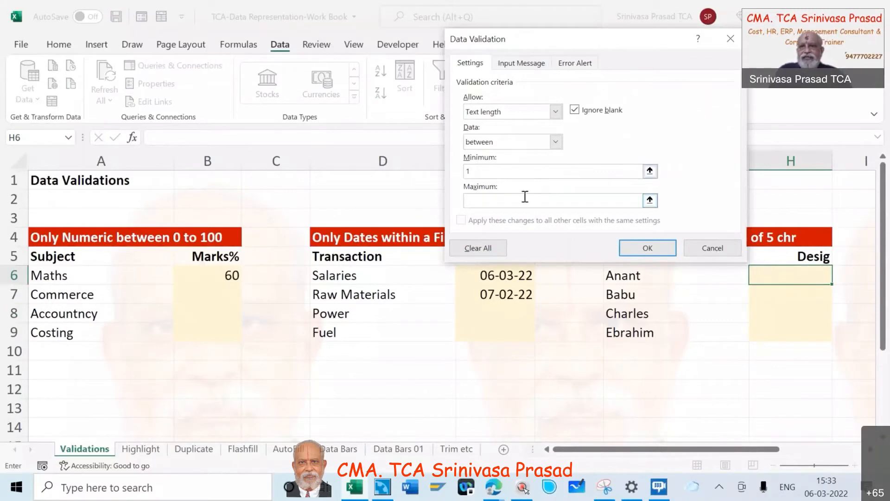
text(5)
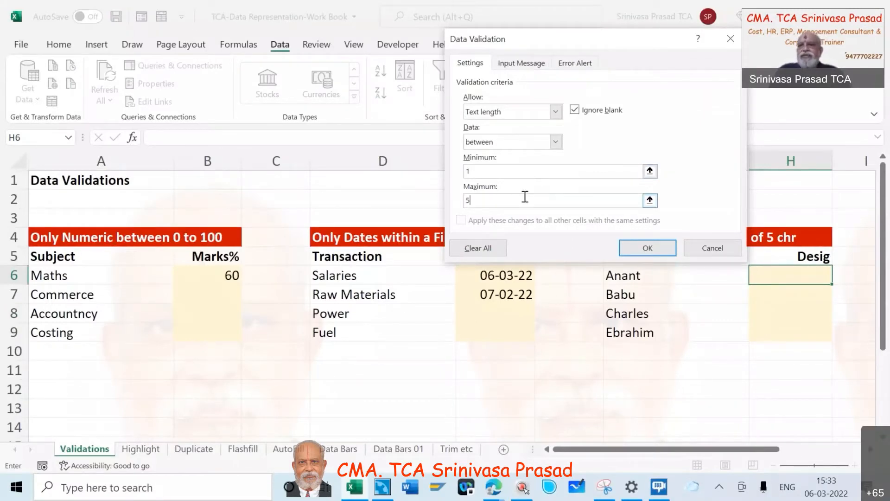
click(652, 251)
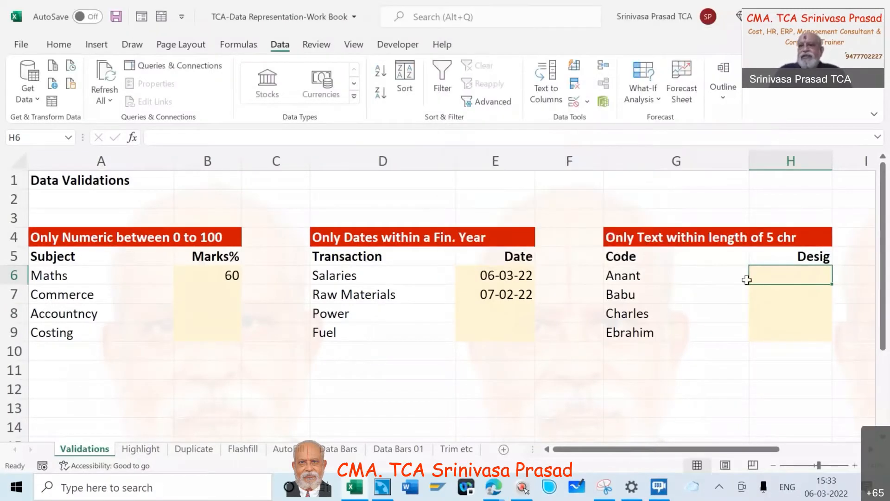
Enter the five-character test text "abcde" in Desig cell H6
text(a)
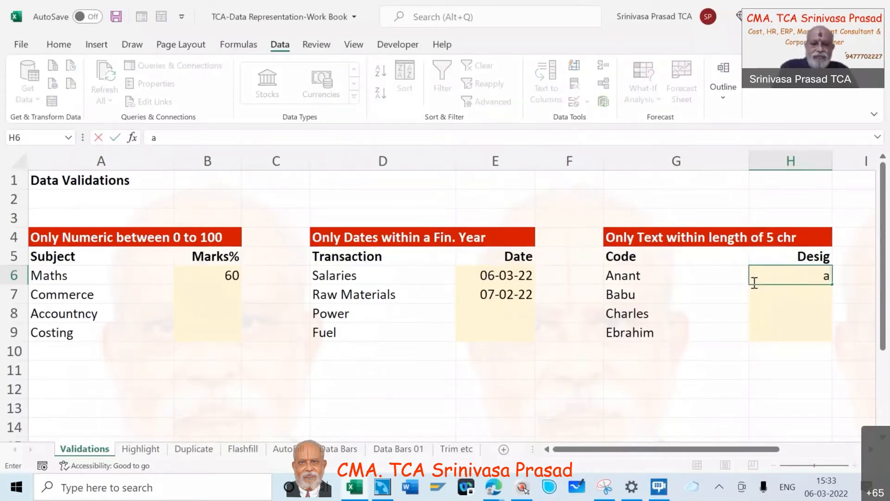
text(bcde)
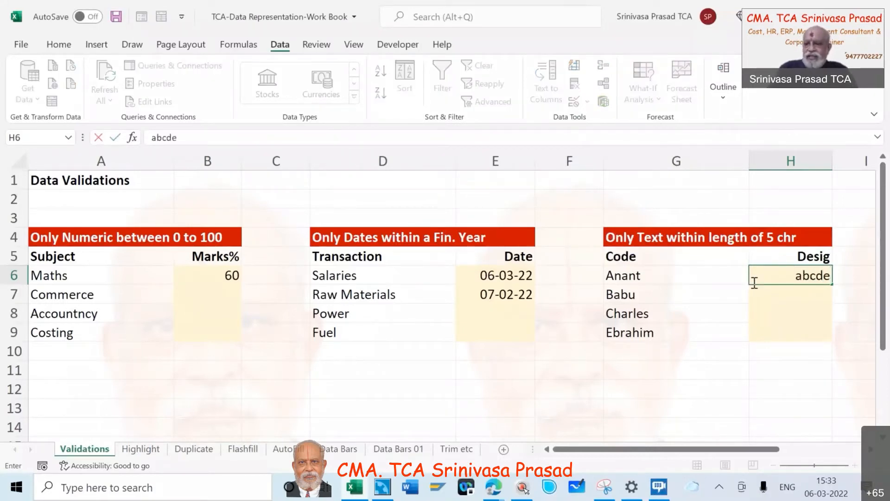
key(Return)
Enter the single character "a" in Desig cell H7, discarding the auto-completed text
text(abcde)
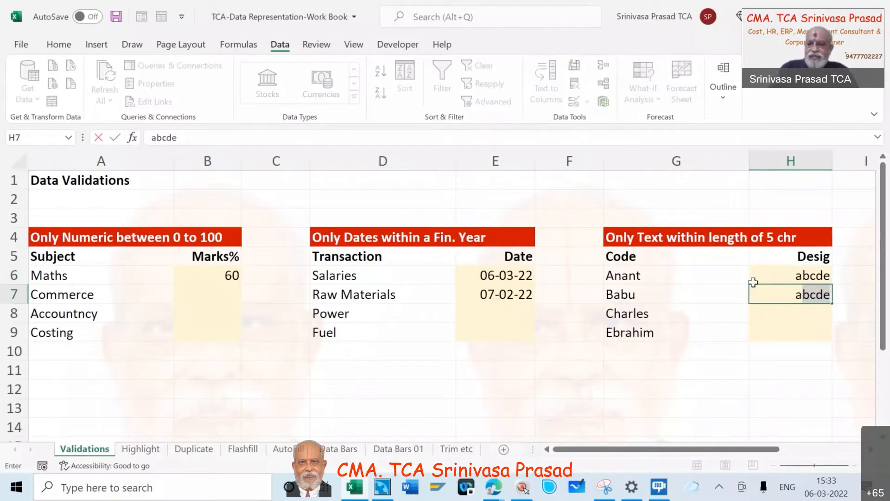
key(Return)
click(754, 287)
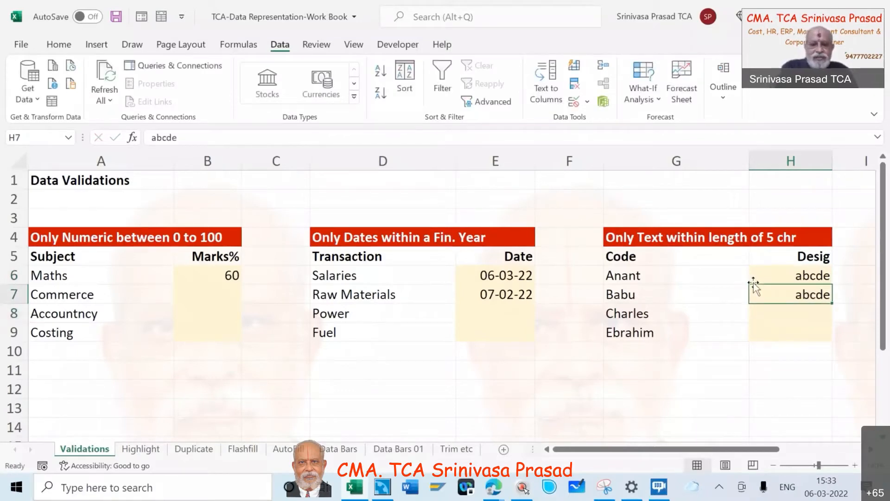
text(a)
key(Delete)
key(Tab)
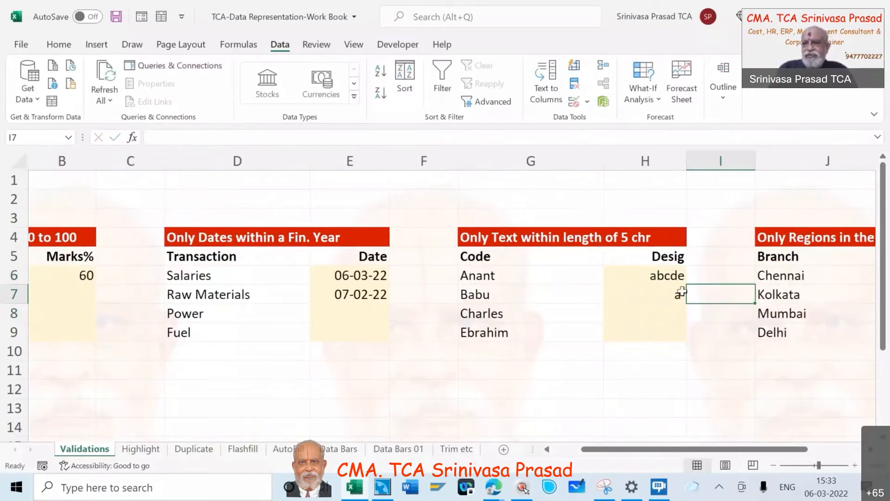
Enter the six-character test text "abcdef" in Desig cell H8
click(652, 310)
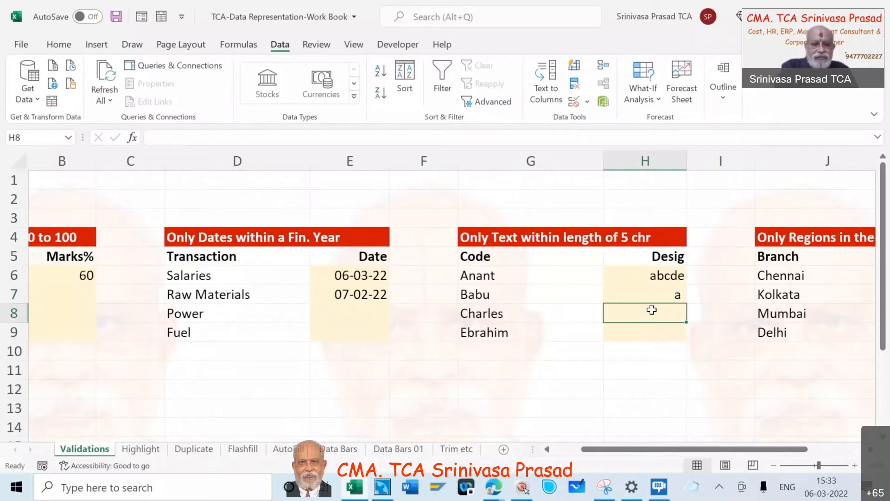
text(abc)
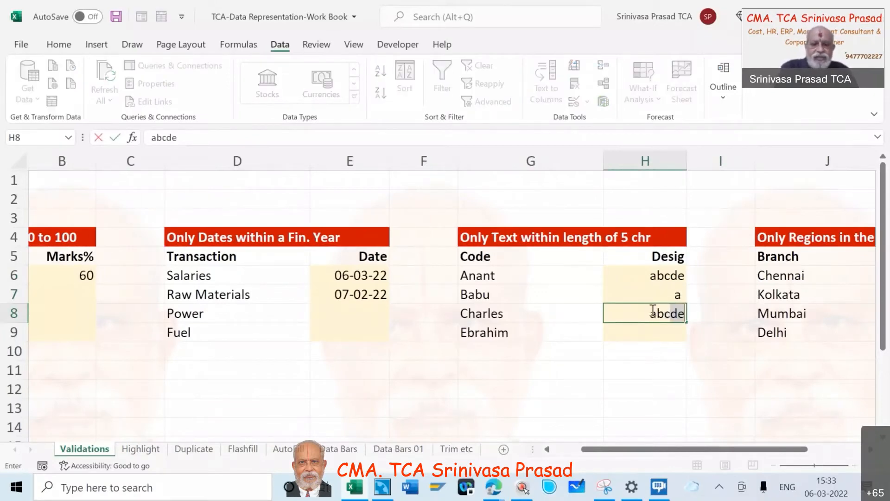
text(def)
key(Tab)
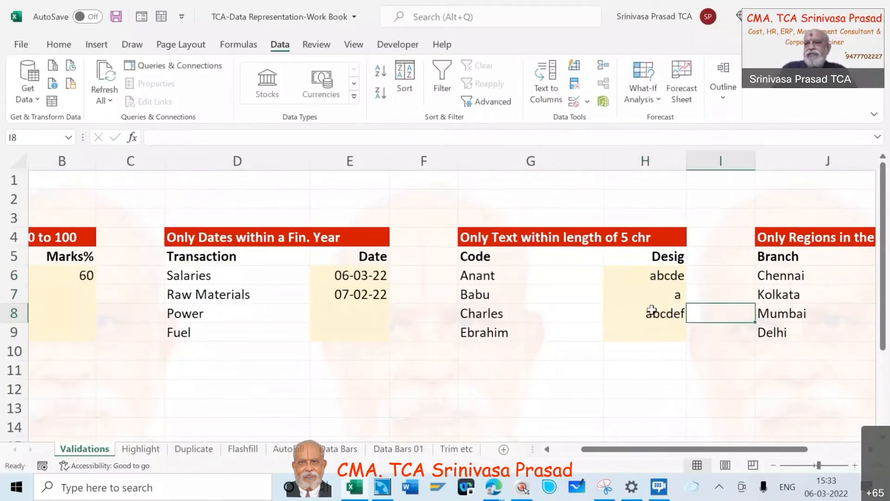
Extend the 1 to 5 character text length validation from cell H6 to all the Desig cells H6:H9
click(672, 316)
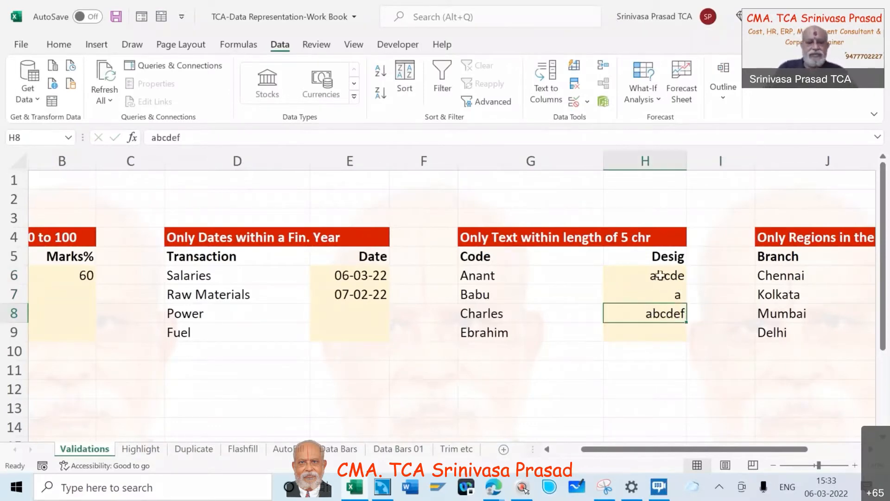
drag(660, 275, 668, 332)
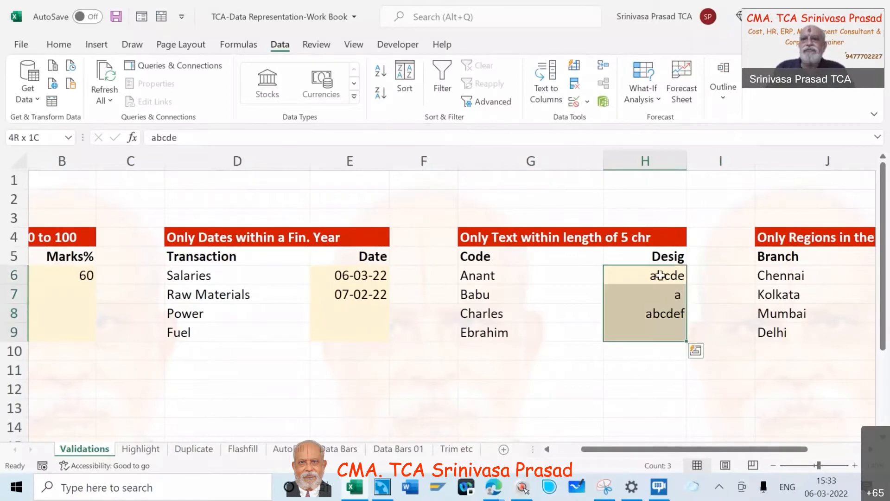
click(588, 102)
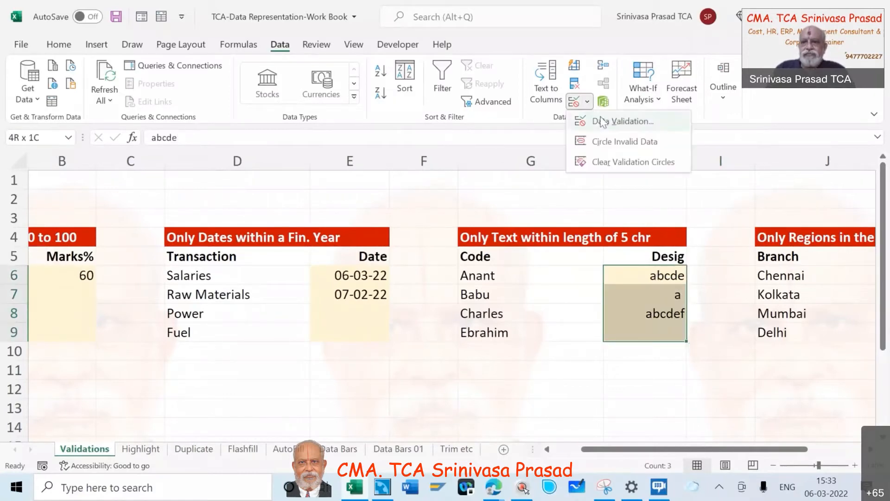
click(623, 121)
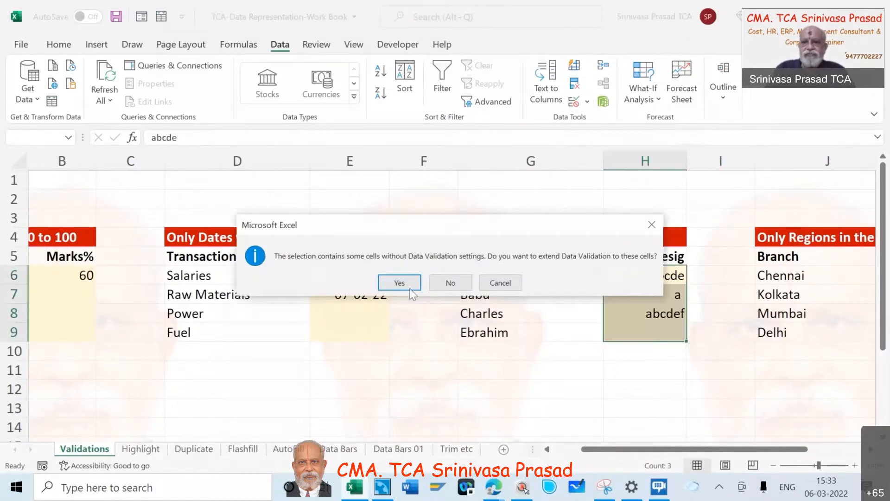
click(399, 282)
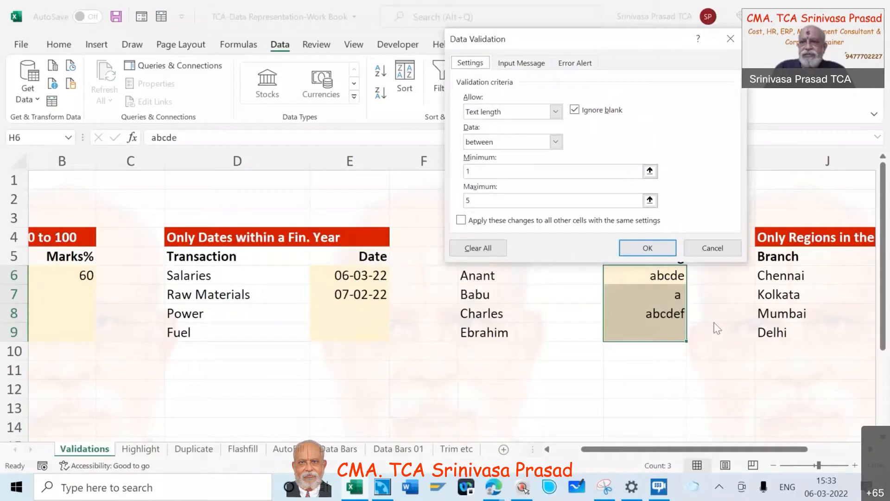
click(646, 248)
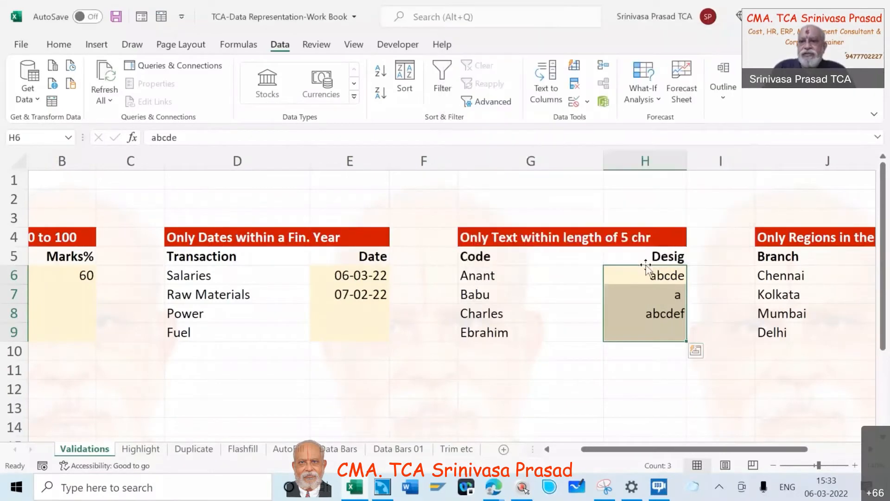
Try to re-enter the six-character text "abcdef" in Desig cell H8 to test the length rule, then cancel the entry
click(651, 317)
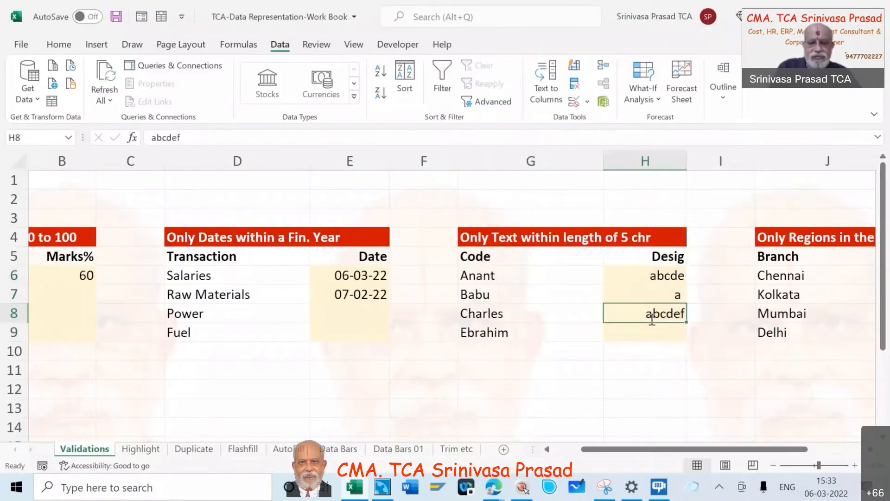
text(abcdef)
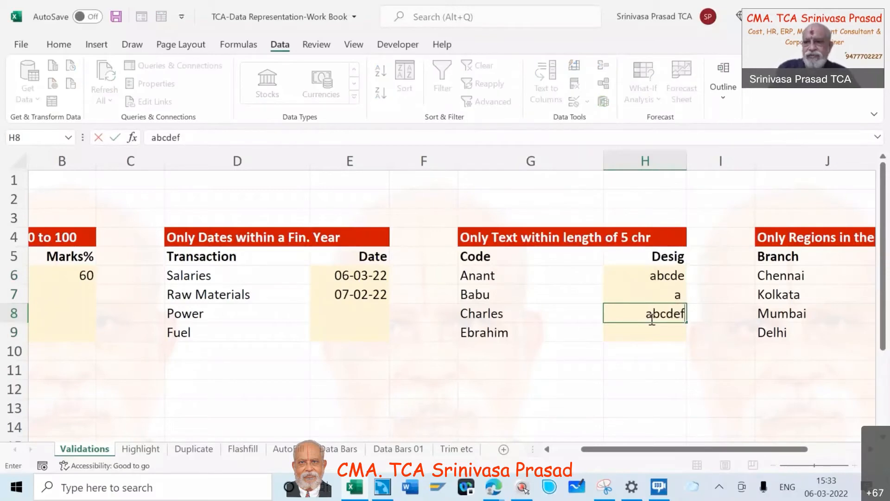
key(Return)
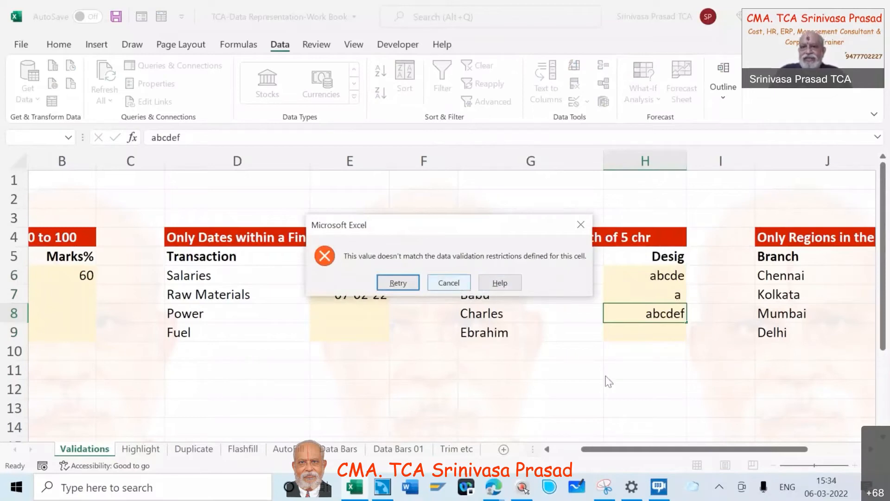
click(457, 283)
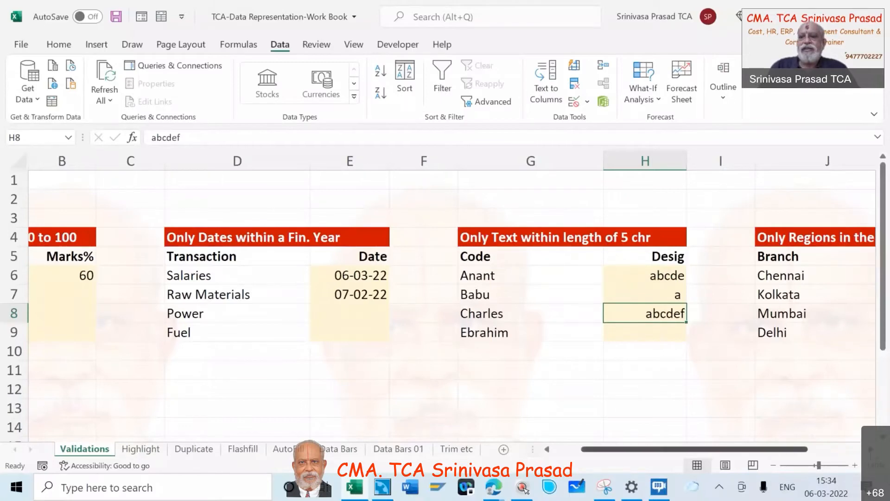
scroll(697, 310, right, 3)
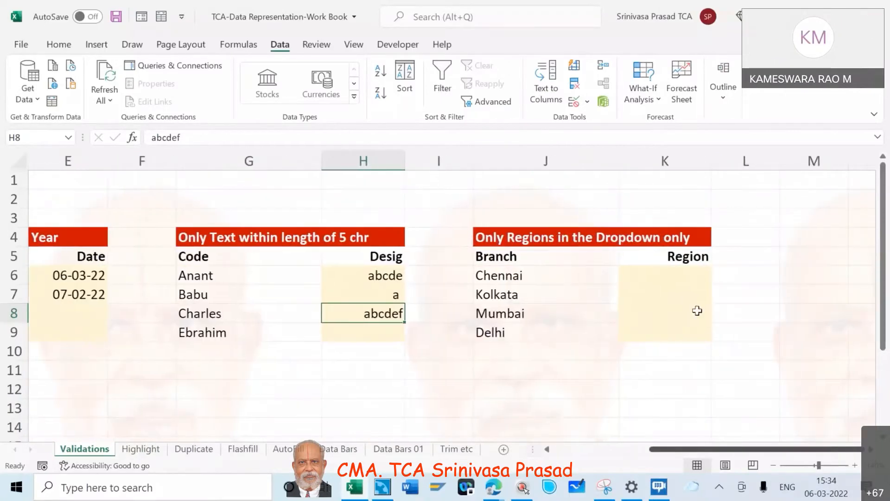
click(669, 275)
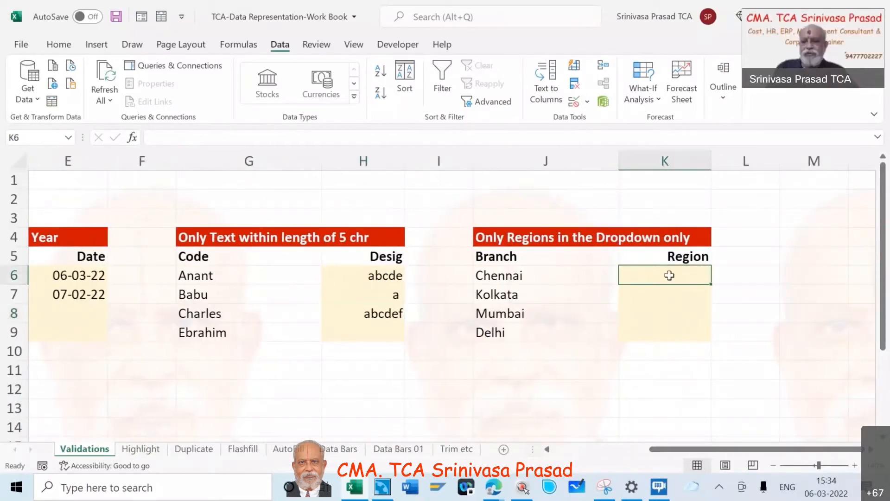
drag(670, 275, 669, 305)
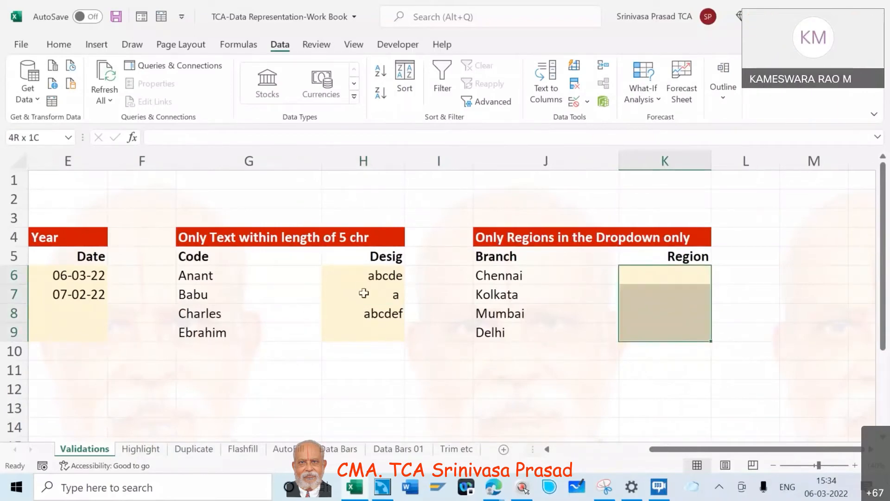
Replace the text in Desig cell H6 with 1234
click(369, 278)
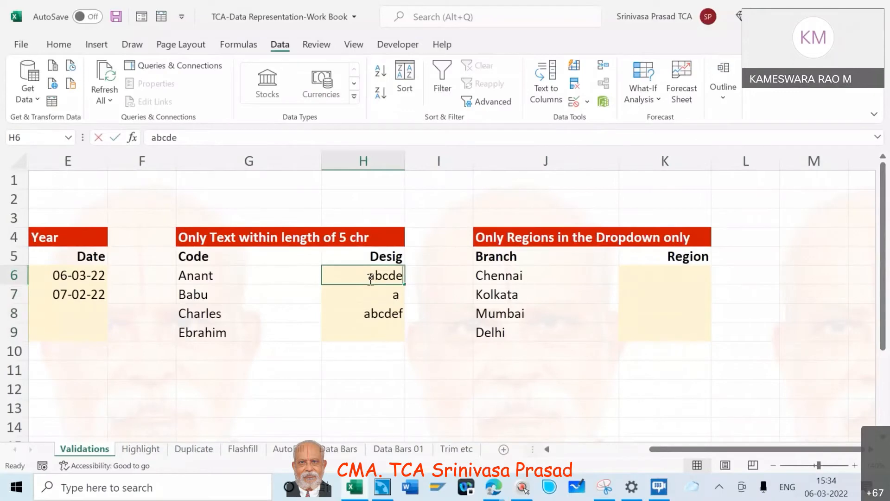
text(1234)
key(ctrl+Return)
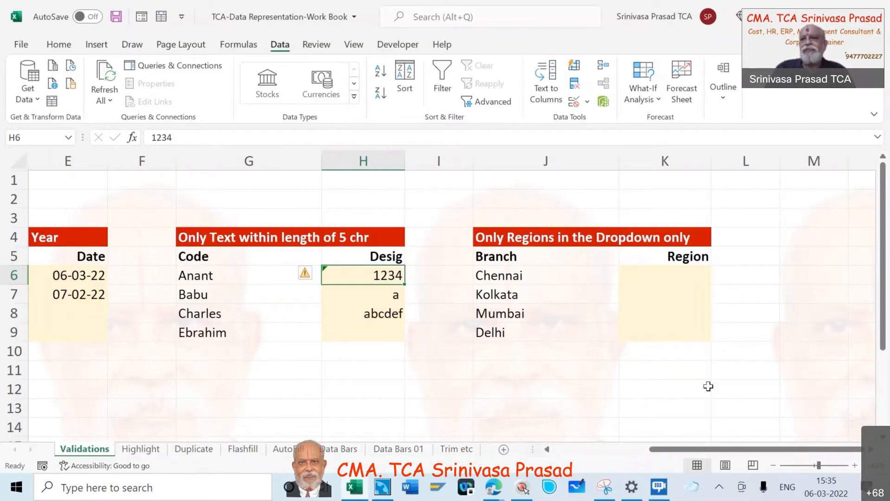
Format the Region cells K6:K9 with the Text number category
click(687, 275)
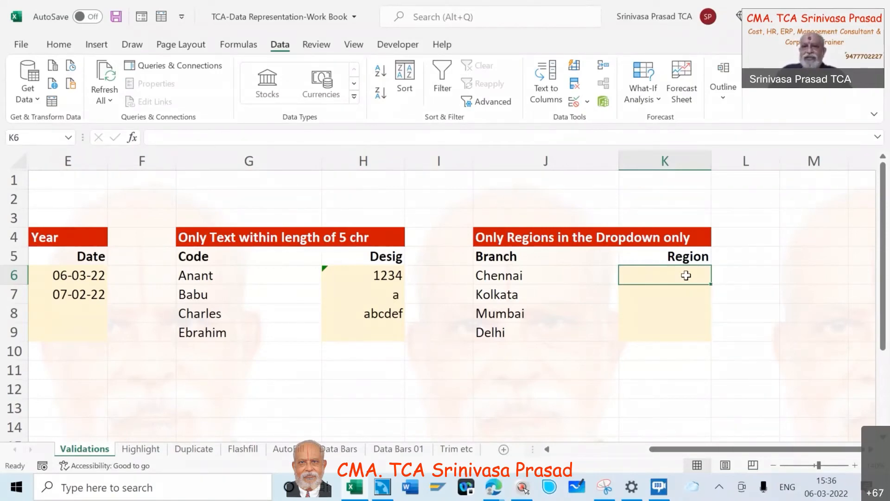
key(shift+Down)
key(shift+Down)
key(shift+Down)
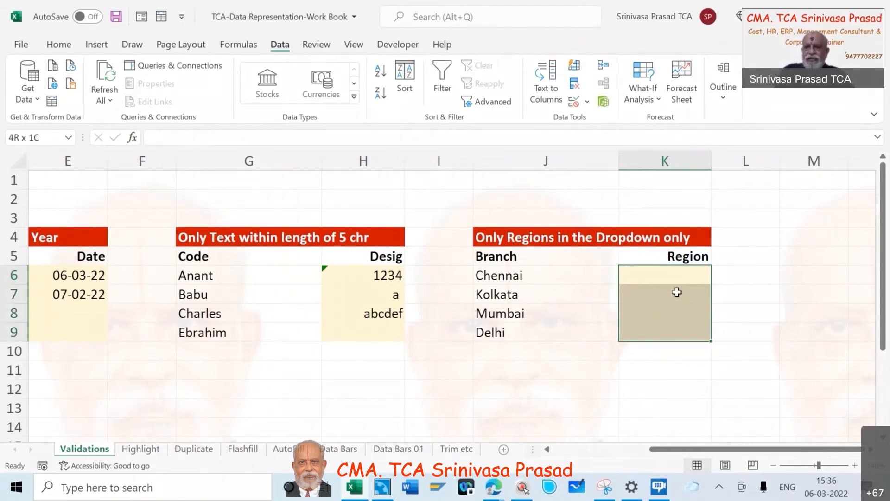
right_click(677, 291)
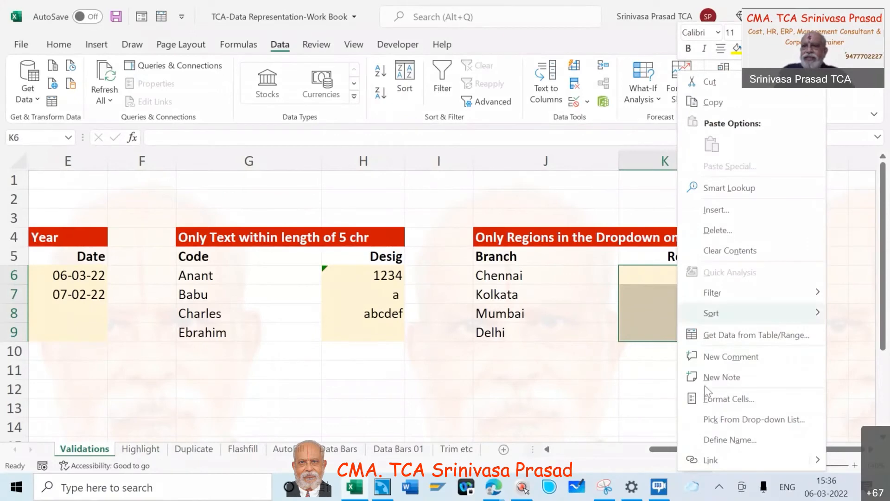
click(712, 398)
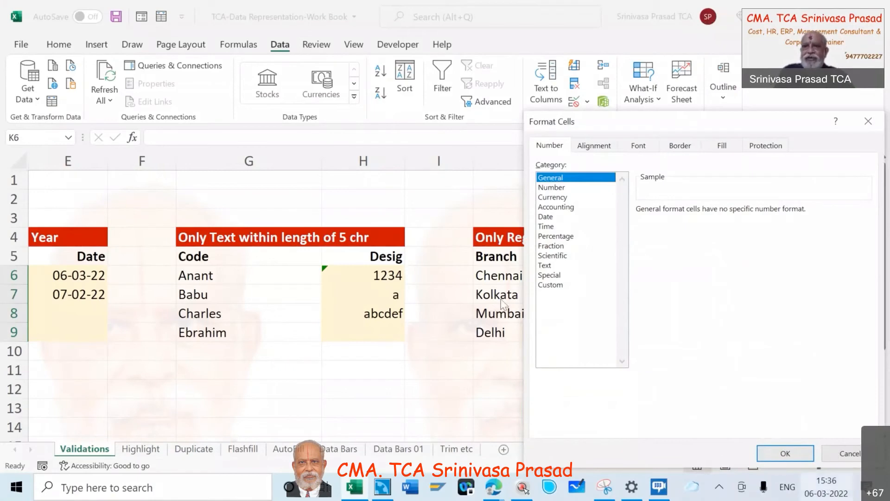
click(545, 266)
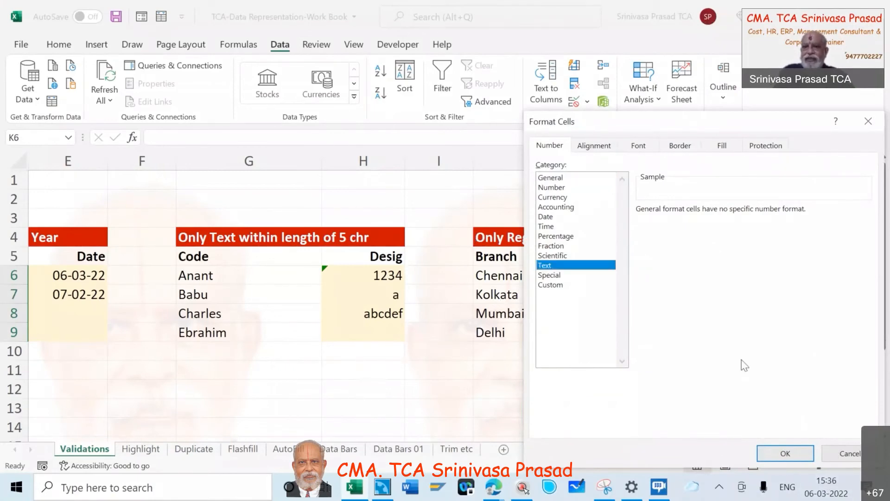
click(789, 456)
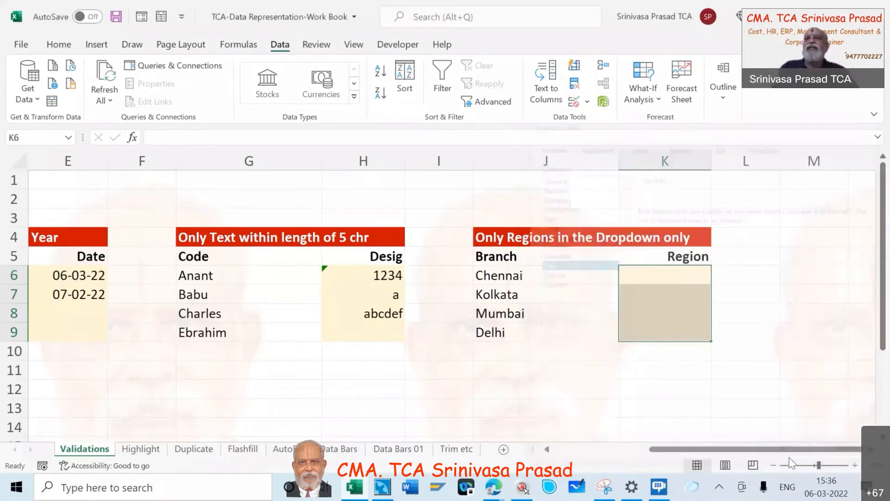
Open data validation for the Region cells K6:K9 and set the allowed type to List
click(663, 274)
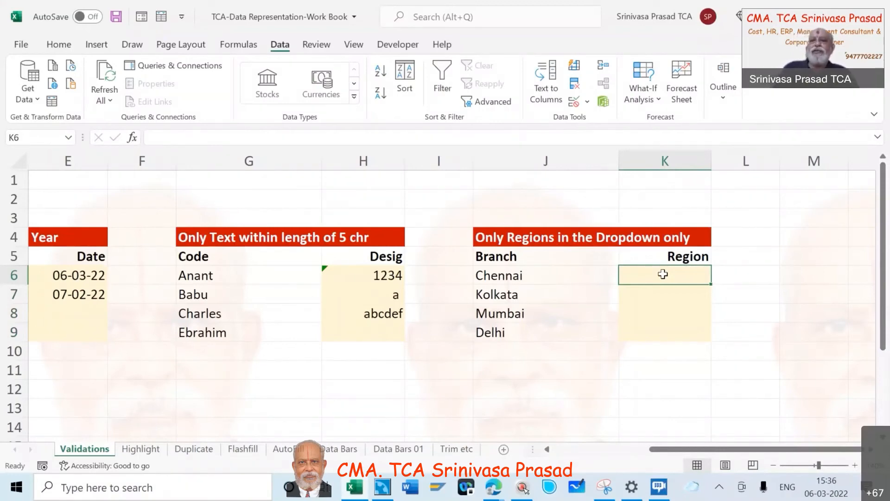
key(shift+Down)
key(shift+Down)
key(shift+Down)
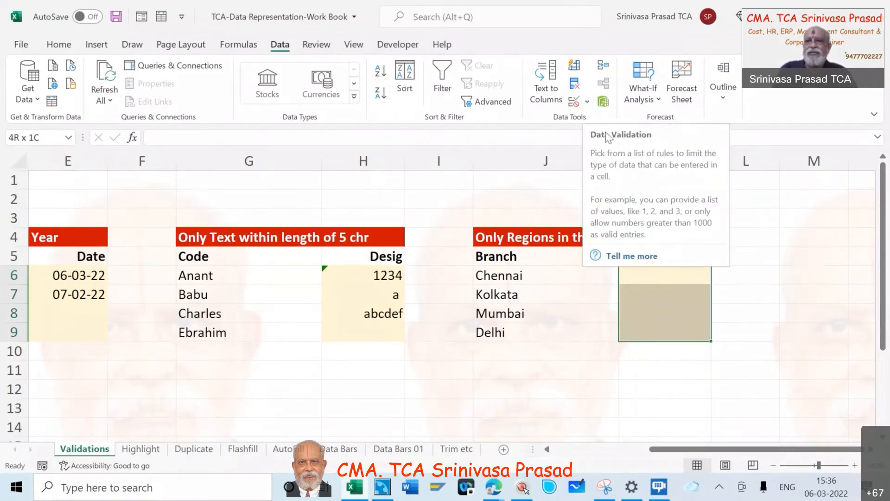
click(607, 134)
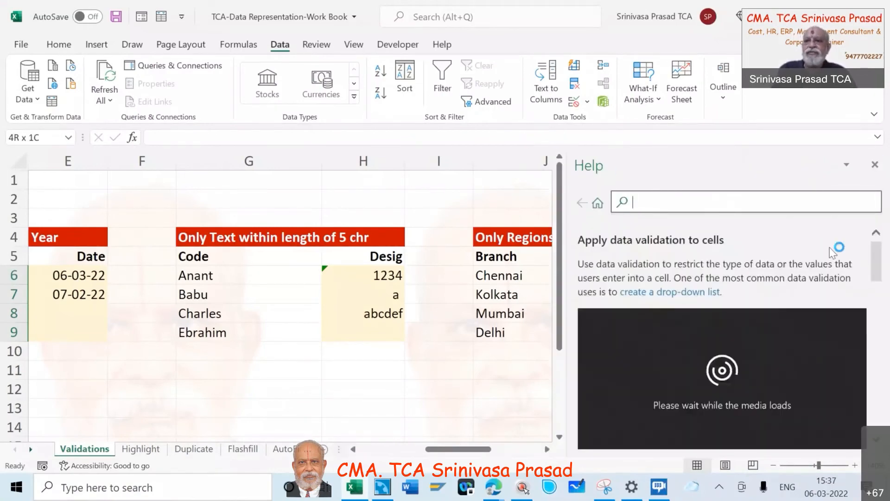
click(876, 166)
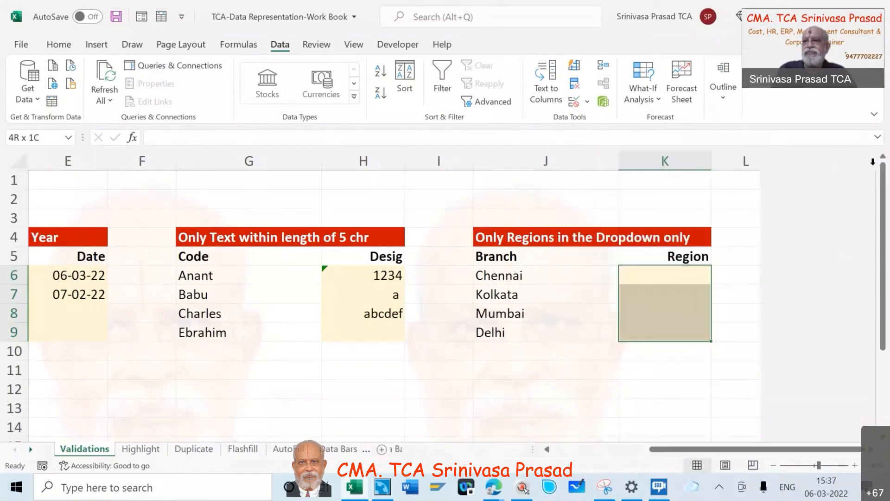
click(587, 103)
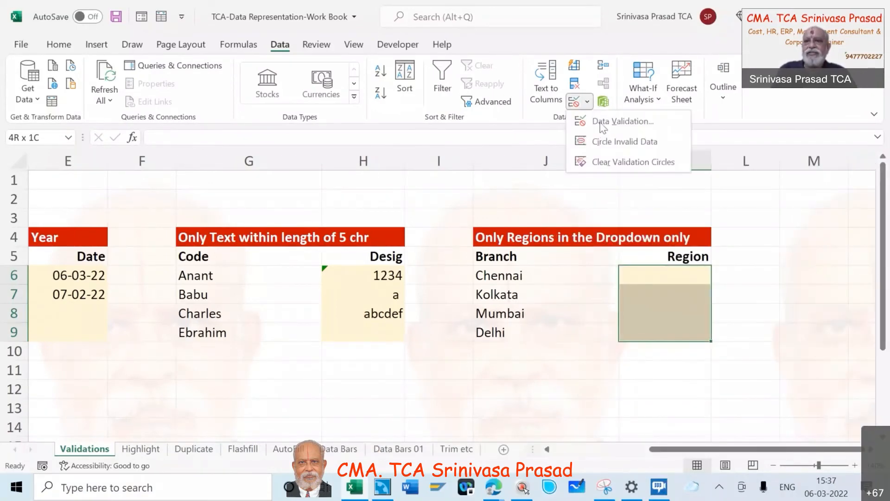
click(602, 123)
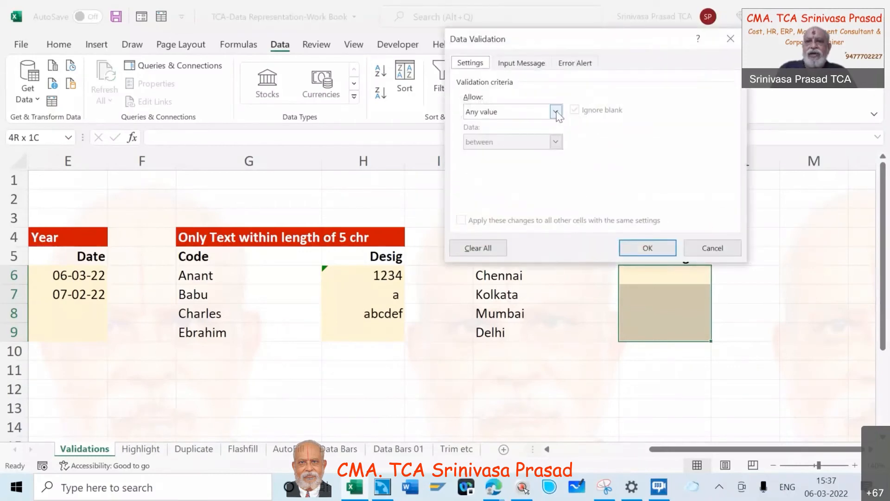
click(556, 112)
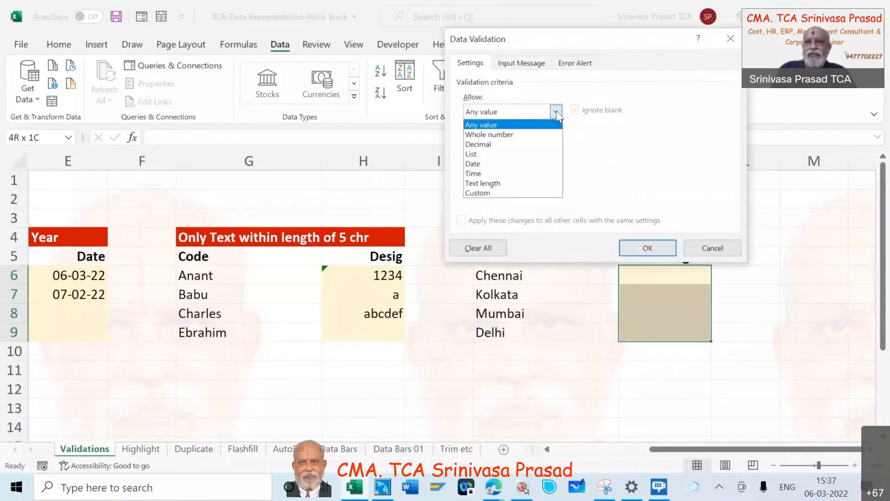
click(525, 154)
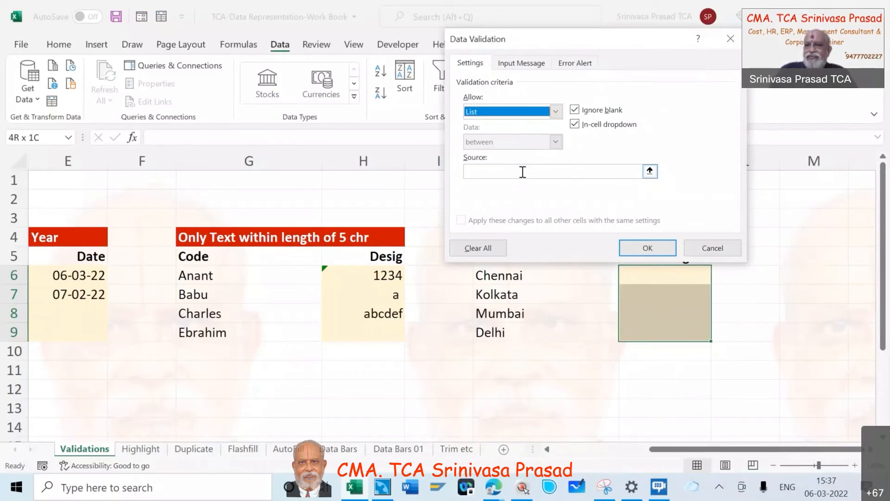
Set the validation list source to SR,WR,ER,NR and apply the rule to the Region cells
click(522, 172)
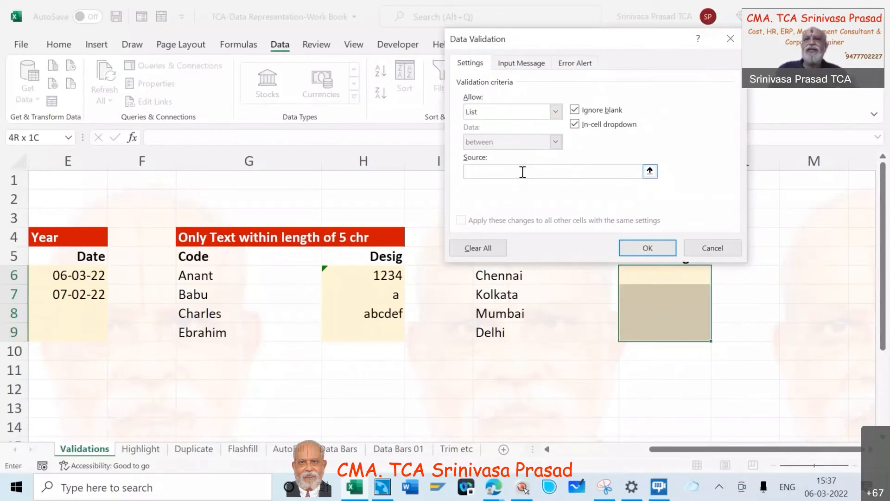
text(SR)
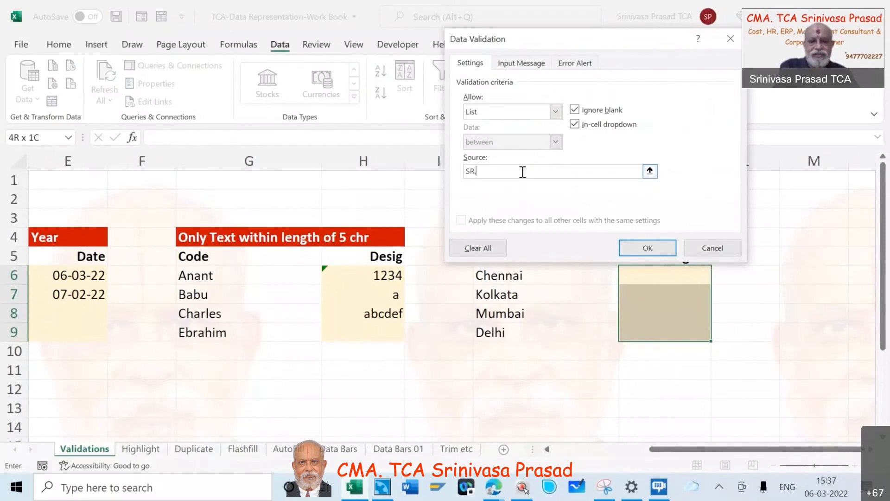
text(,WR,)
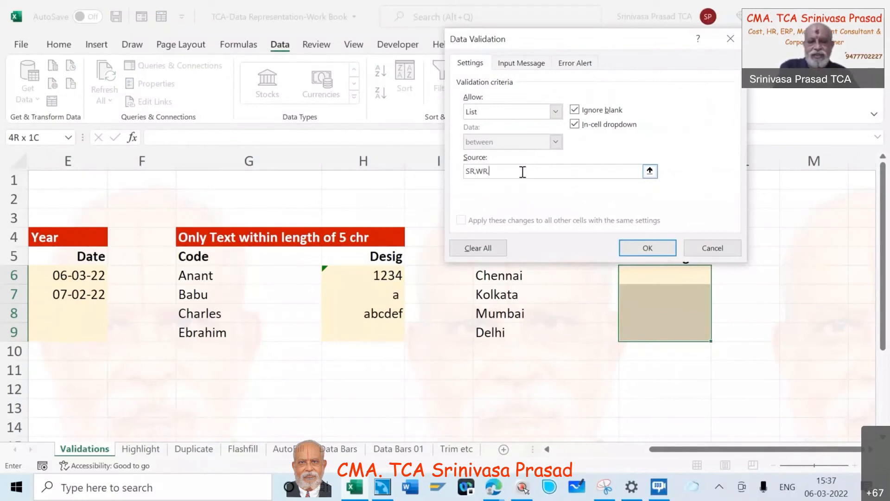
text(ER,)
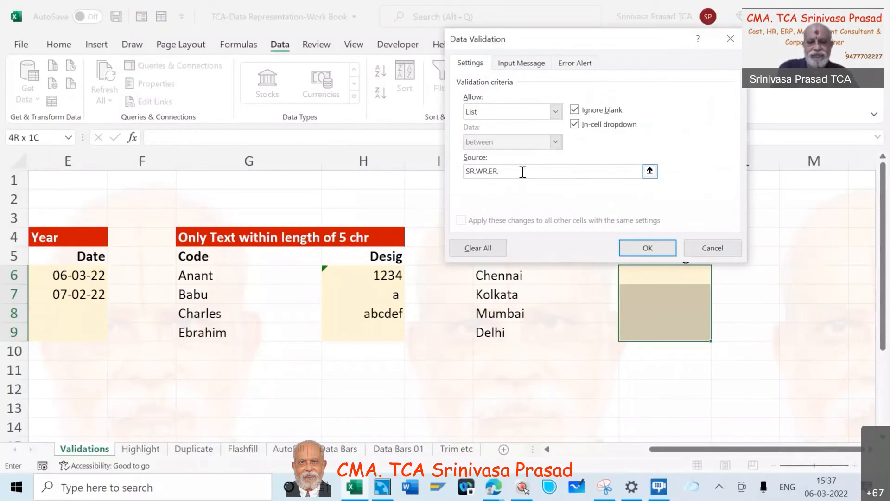
text(NR)
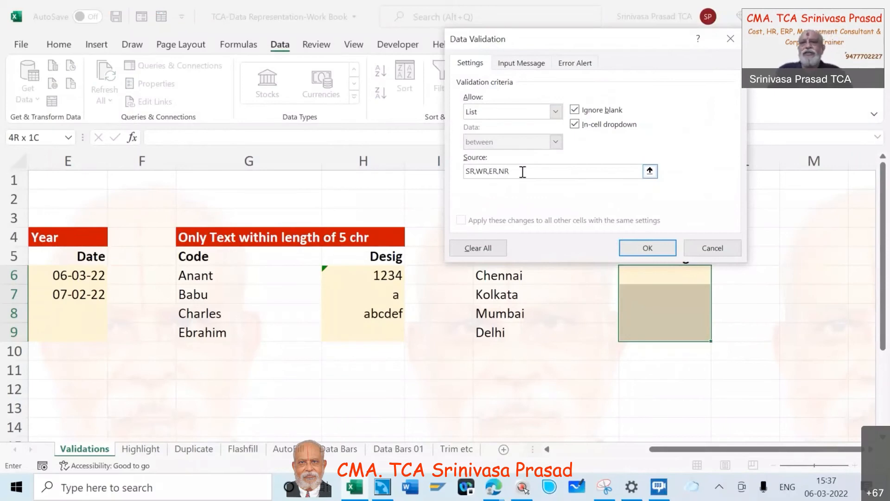
click(647, 247)
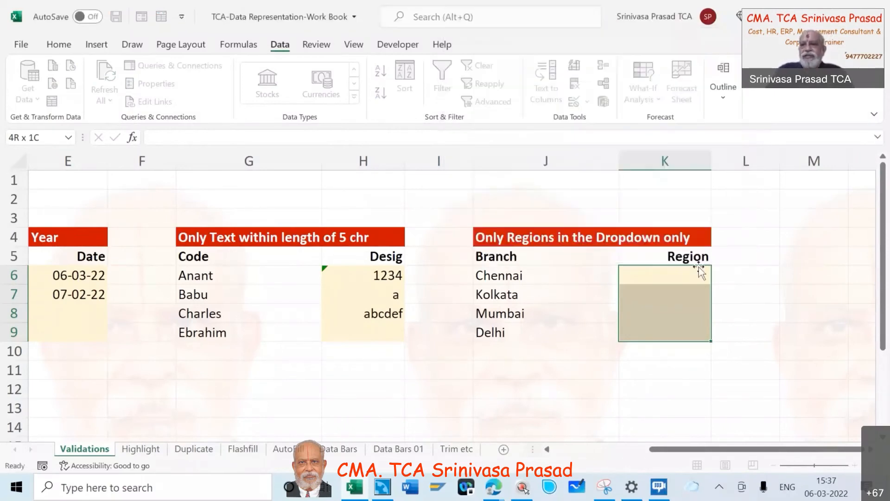
Check the region codes offered by the dropdown in Region cell K6 without choosing one
click(717, 280)
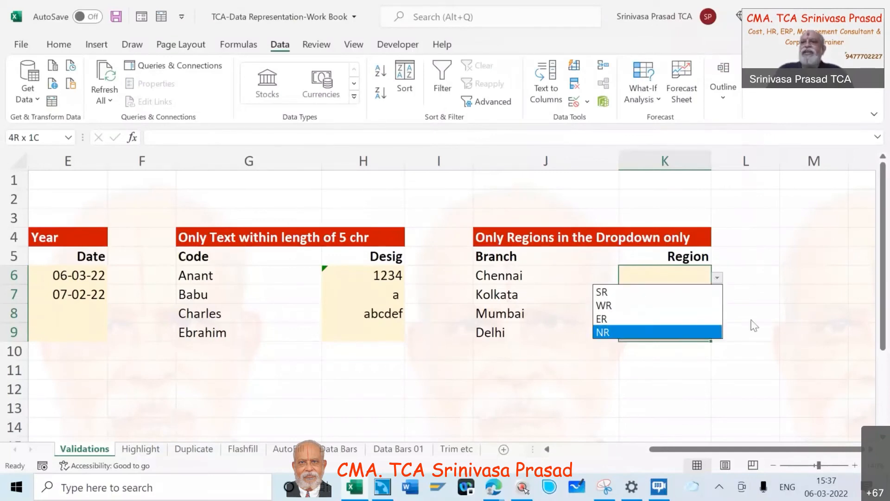
key(Escape)
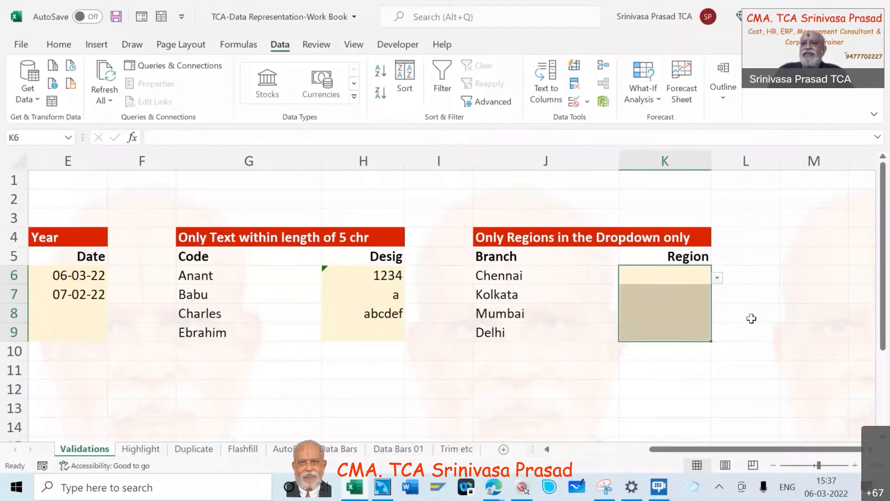
click(718, 279)
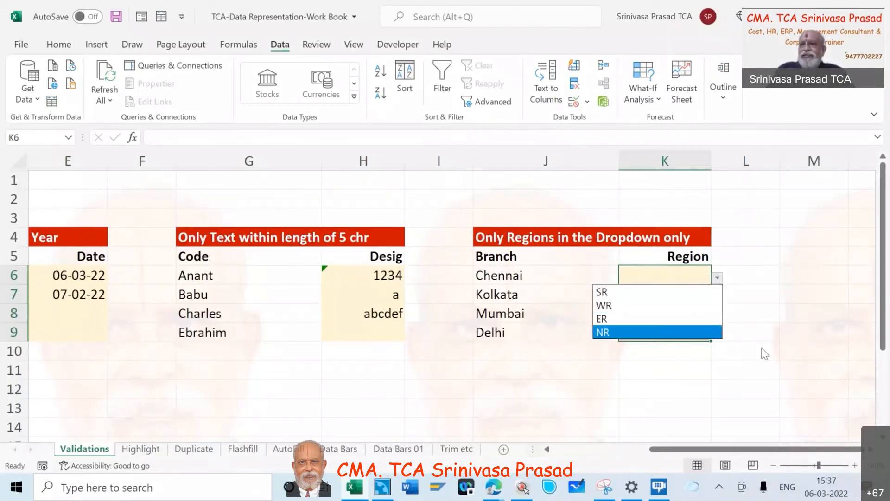
key(Escape)
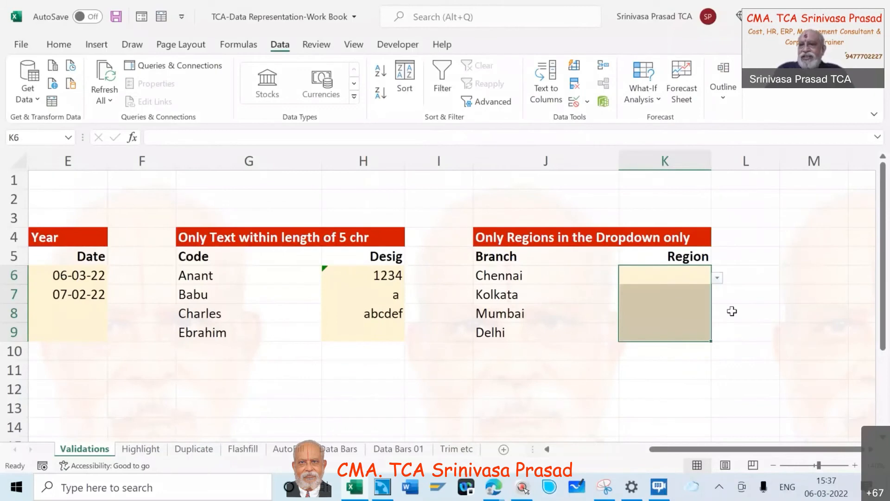
click(718, 278)
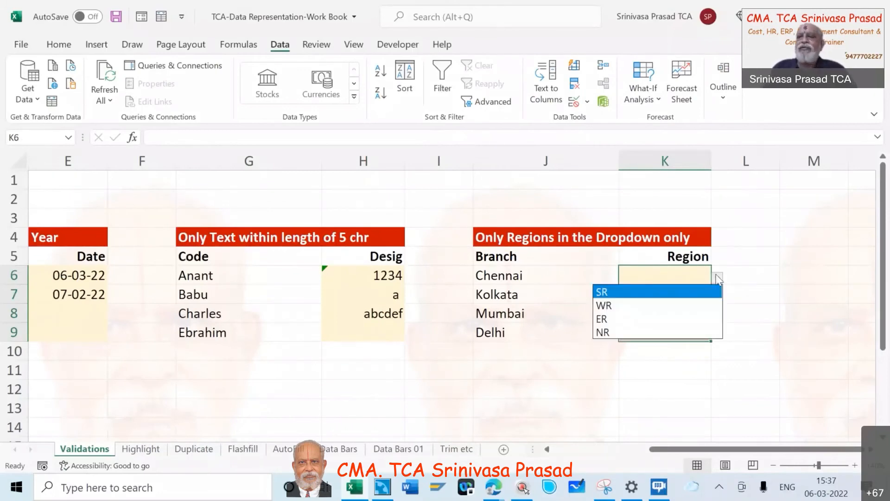
click(718, 278)
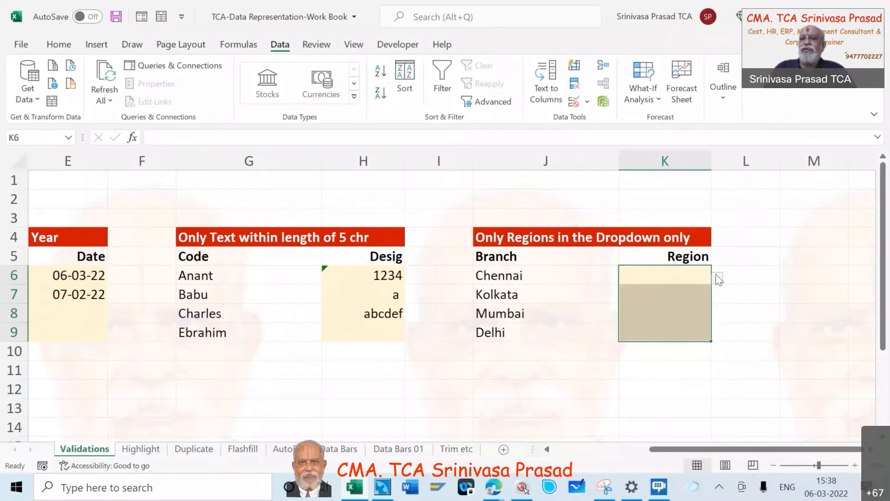
click(745, 279)
Review the data validation list settings of the Region cells K6:K9 without changing them
click(666, 277)
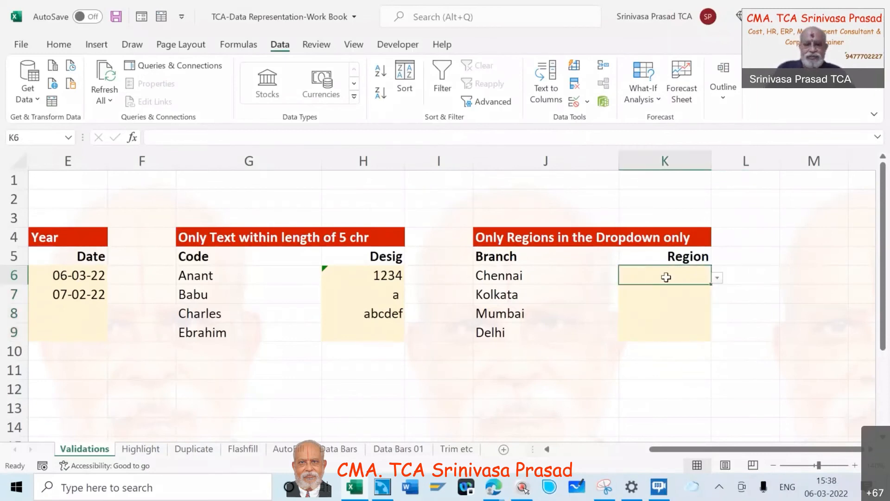
key(shift+Down)
key(shift+Down)
key(shift+Down)
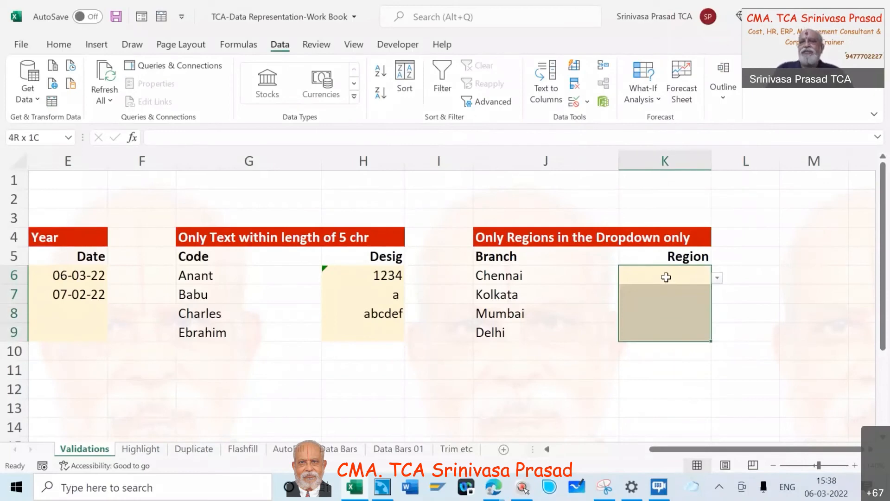
click(588, 102)
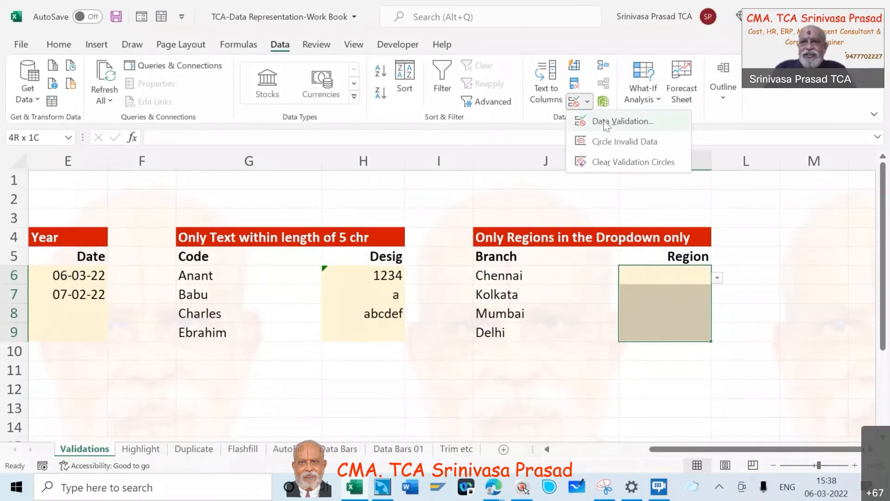
click(605, 121)
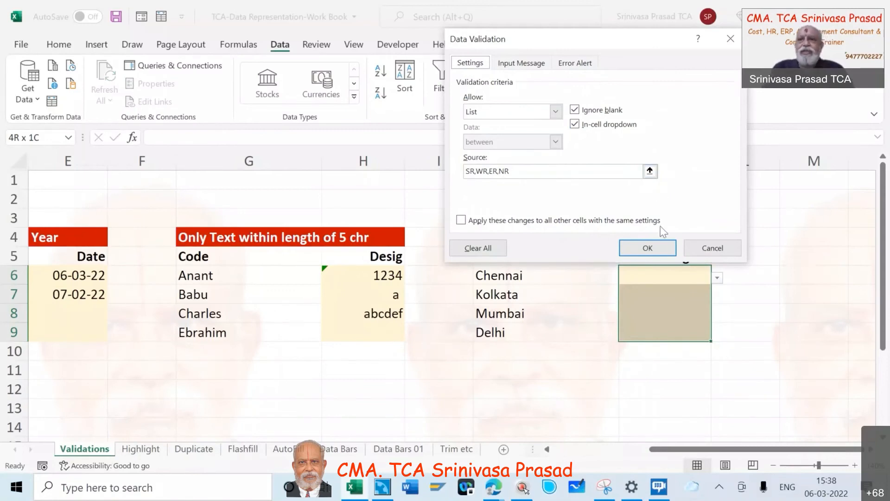
click(657, 250)
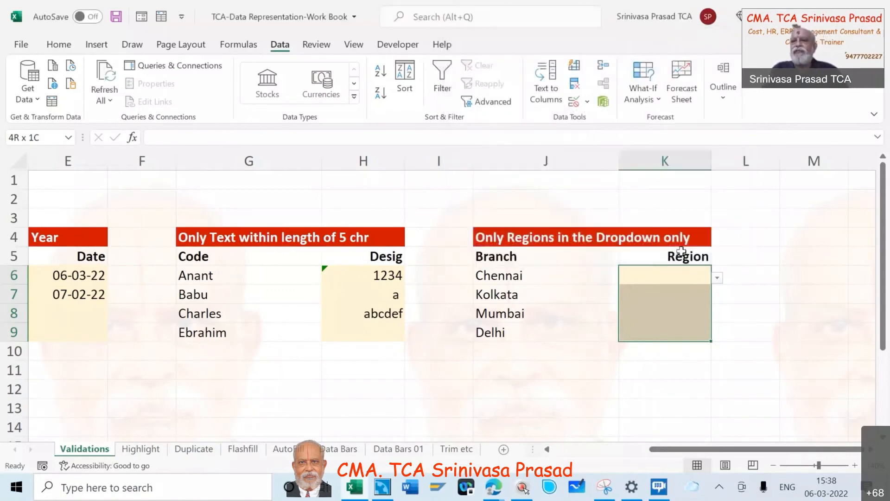
Enter the country list India, UK, USA, Japan, China and France in cells M6 to M11
click(808, 274)
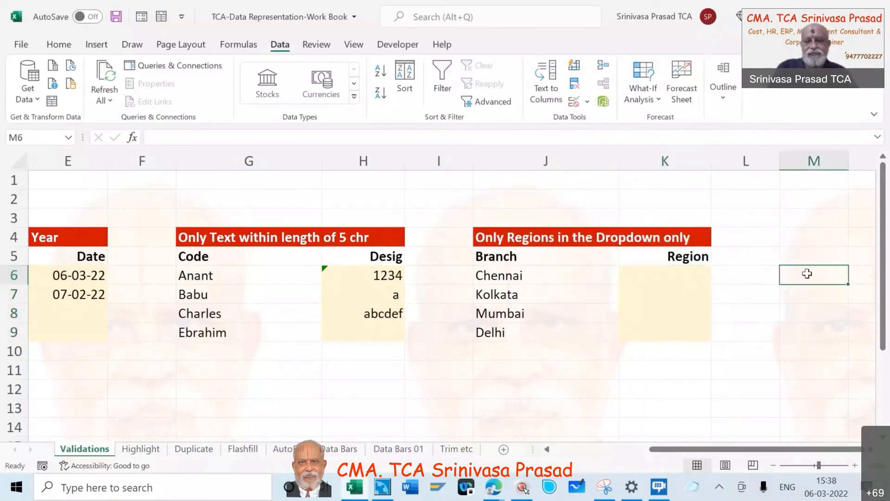
text(India)
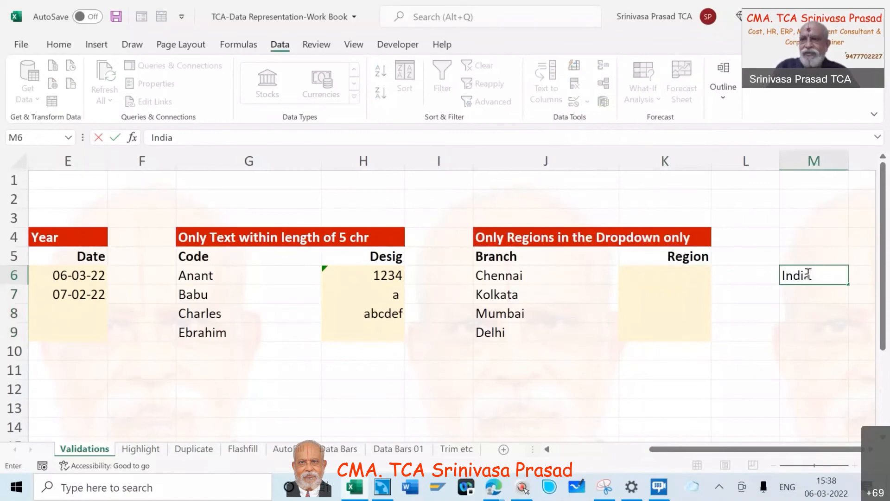
key(Return)
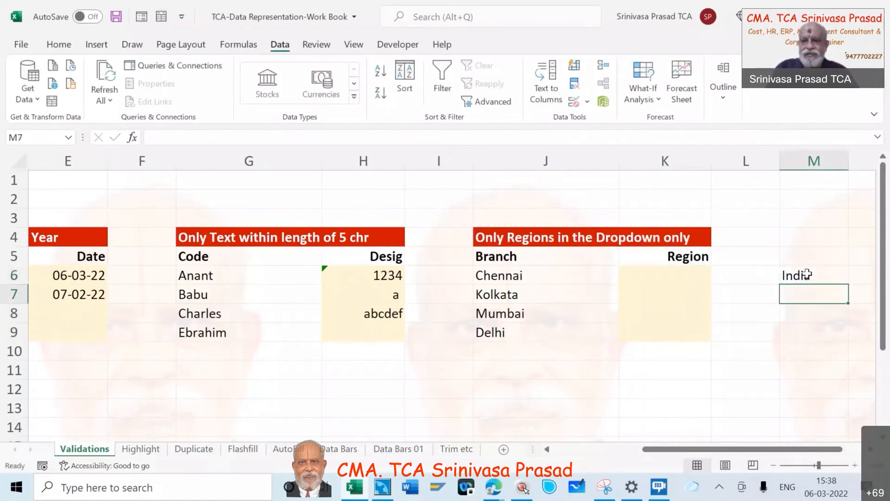
text(UK)
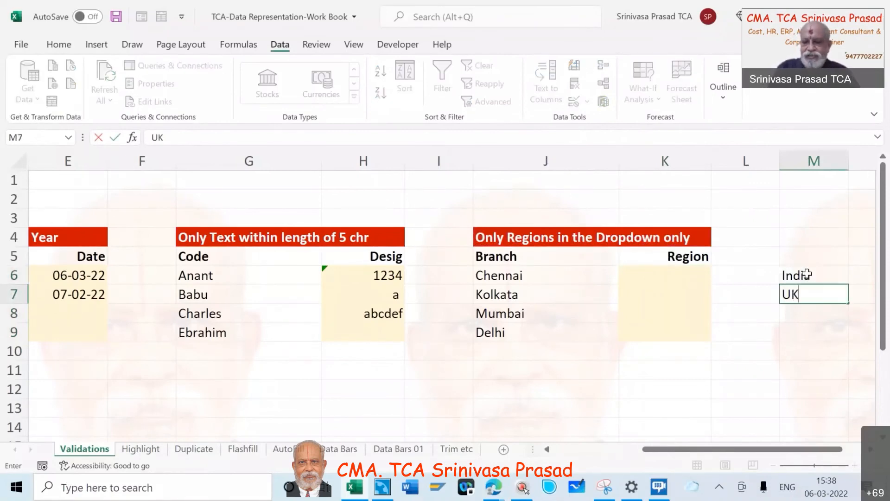
key(Return)
text(USA)
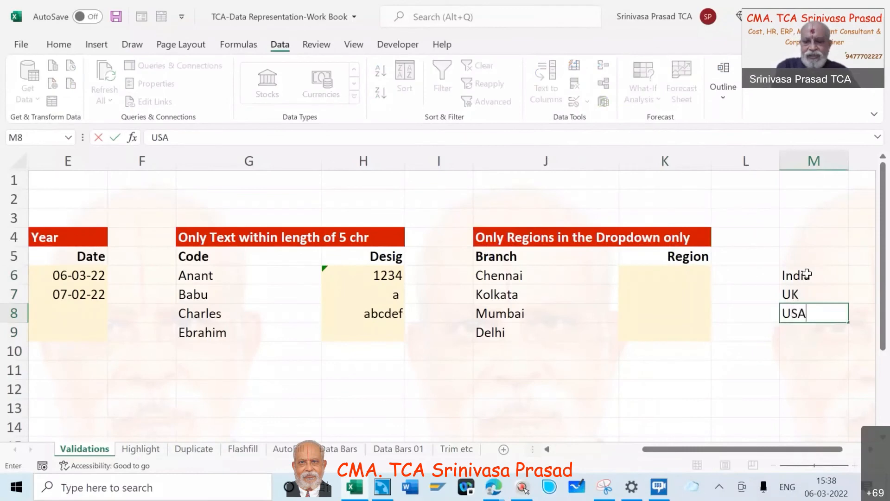
key(Return)
text(Japan)
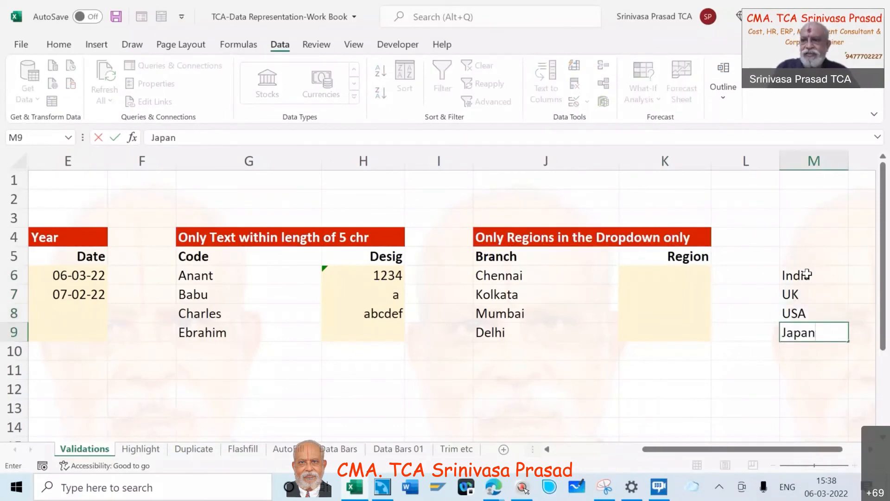
key(Return)
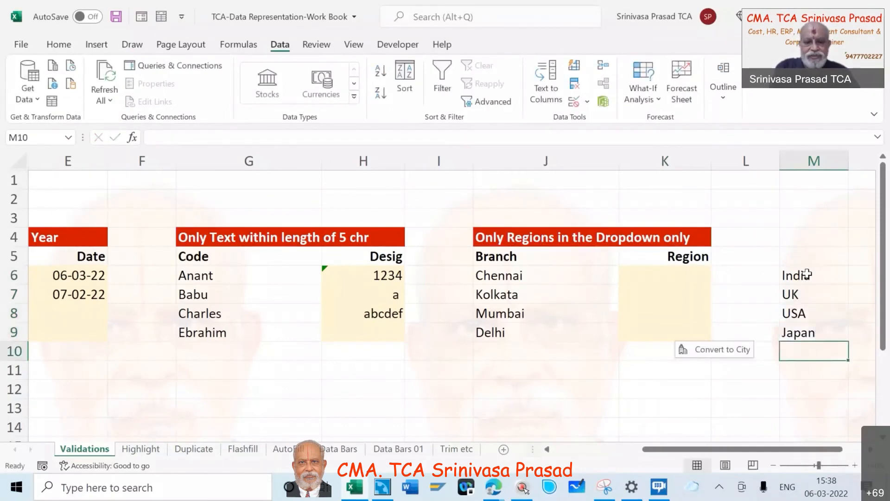
text(China)
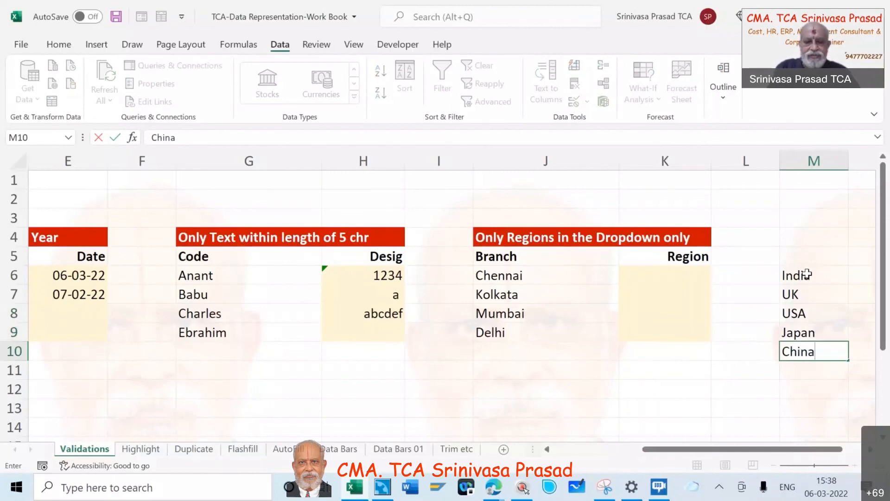
key(Return)
text(Franc)
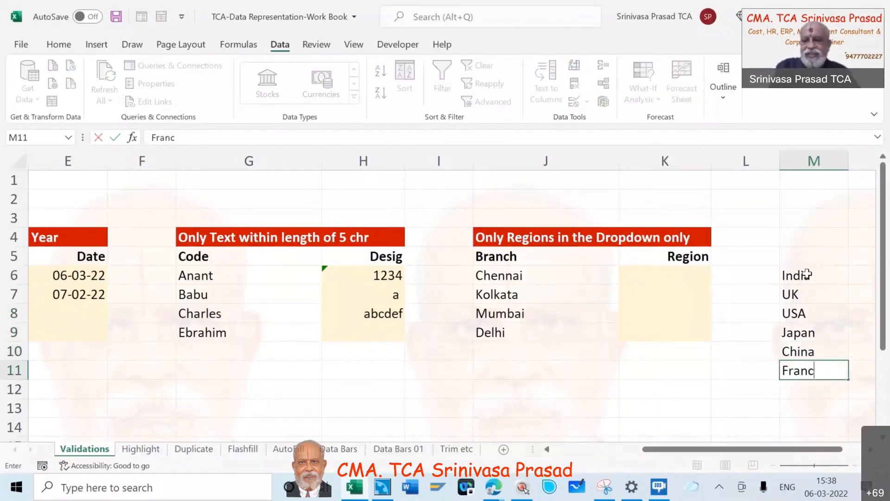
text(e)
click(731, 383)
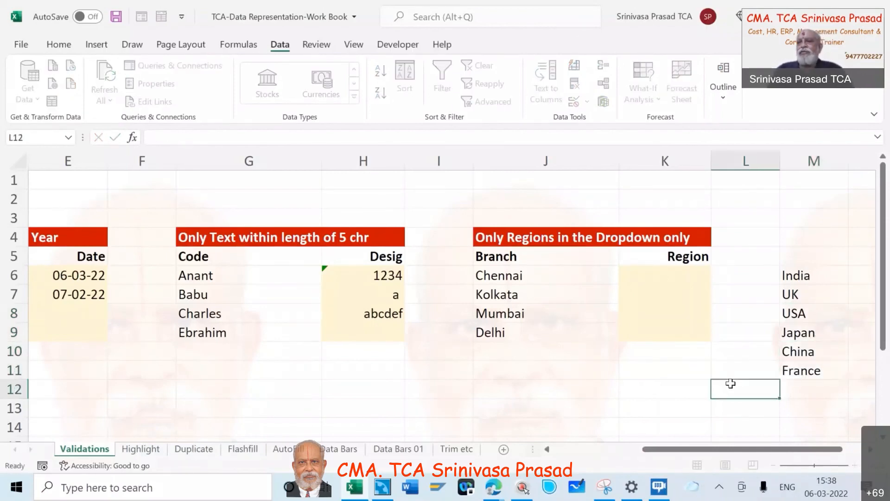
Replace the validation list source of the Region cells K6:K9 with the country range =$M$6:$M$11 and apply the rule
click(666, 270)
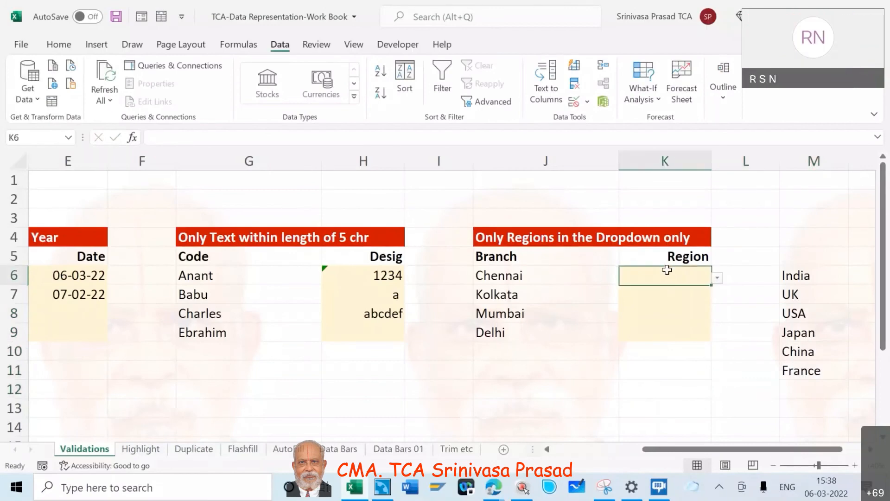
key(shift+Down)
key(shift+Down)
key(shift+Down)
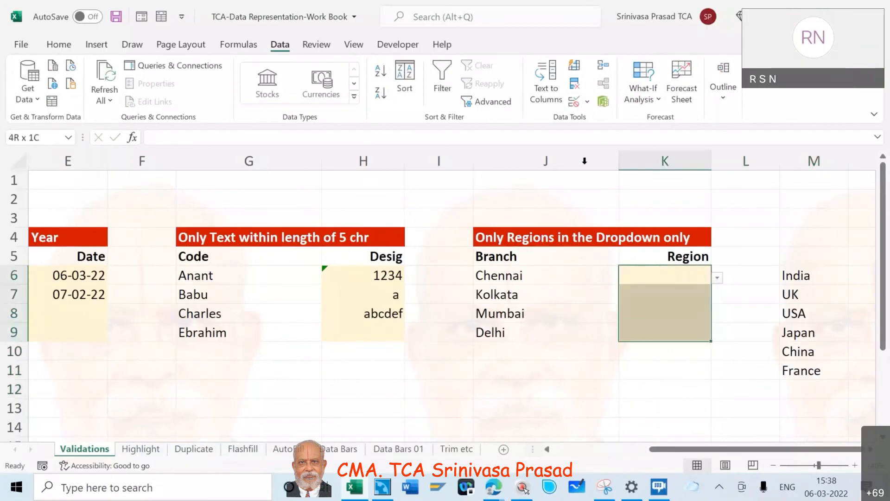
click(588, 102)
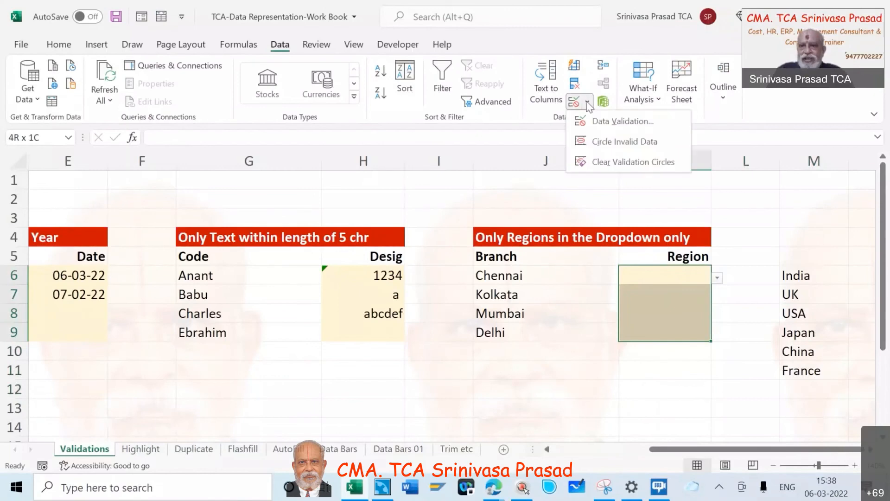
click(602, 122)
click(540, 172)
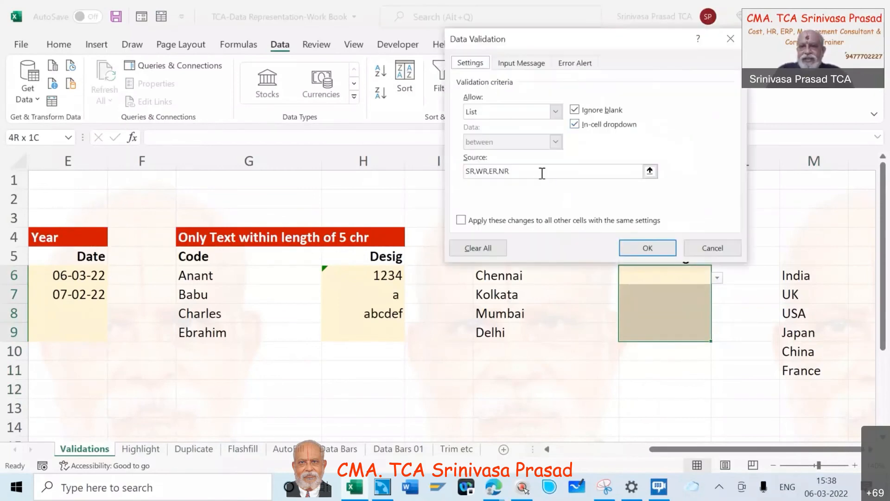
key(BackSpace)
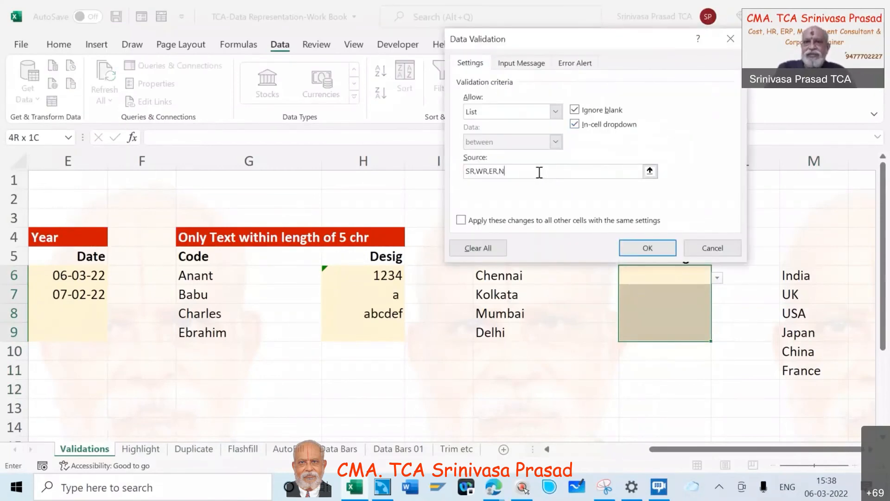
key(BackSpace)
key(BackSpace)
key(BackSpace)
key(BackSpace)
key(BackSpace)
key(BackSpace)
key(BackSpace)
key(BackSpace)
key(BackSpace)
key(BackSpace)
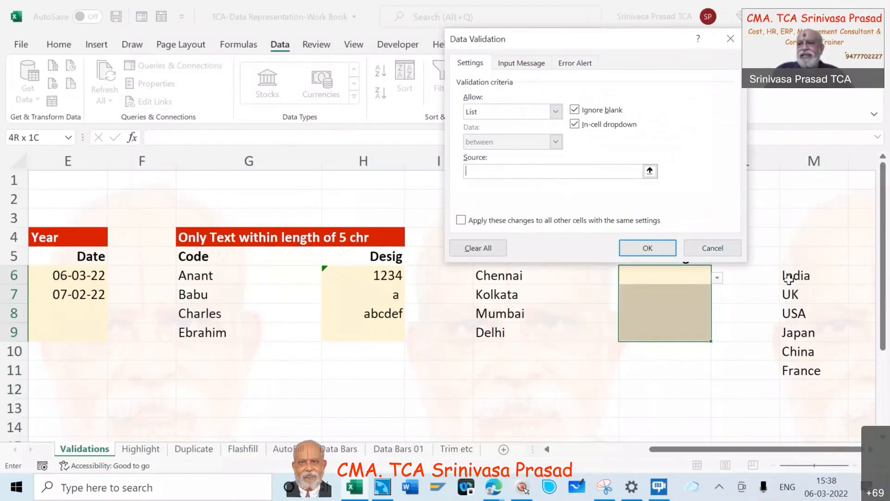
click(788, 278)
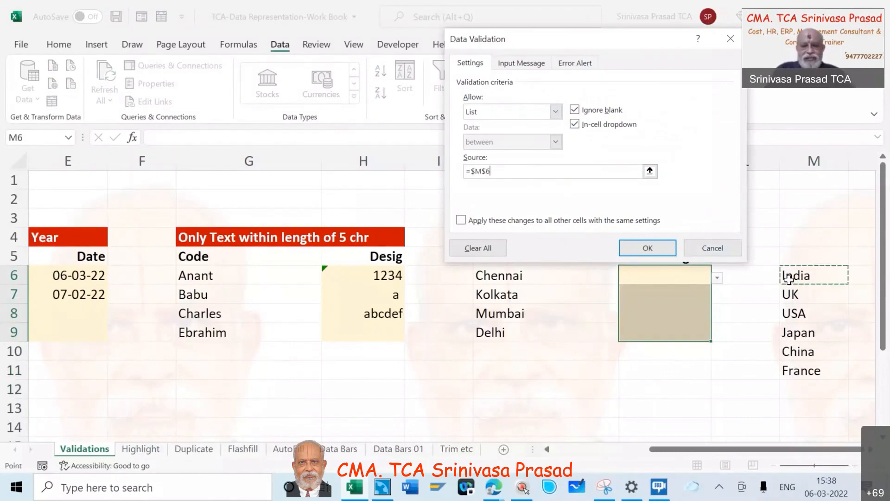
shift+click(803, 370)
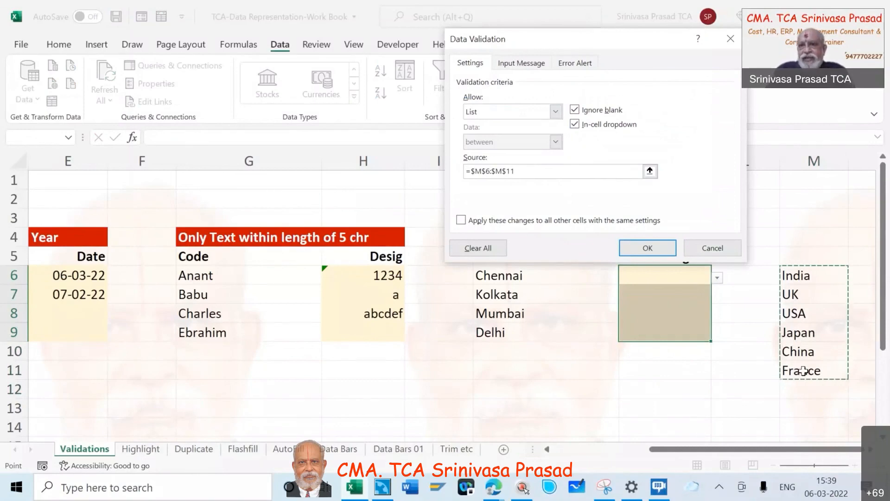
click(648, 248)
Check the country choices offered by the dropdown in Region cell K6 without selecting any of them
click(718, 277)
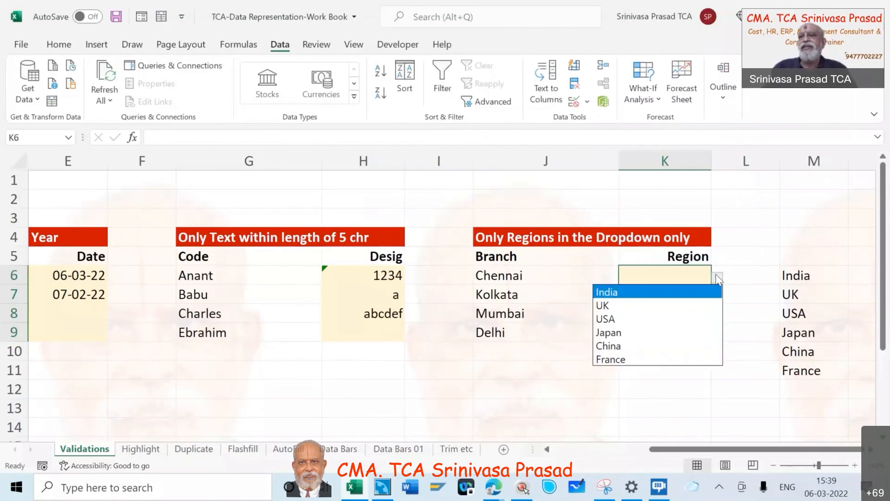
key(Escape)
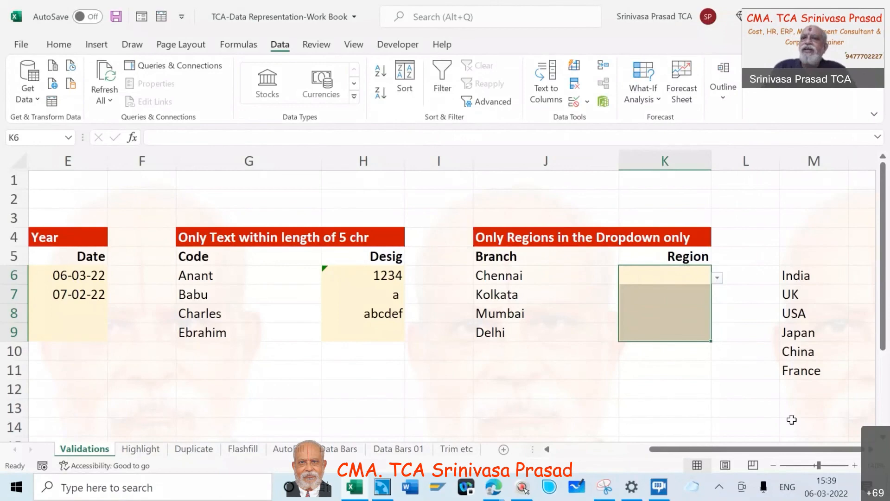
click(718, 277)
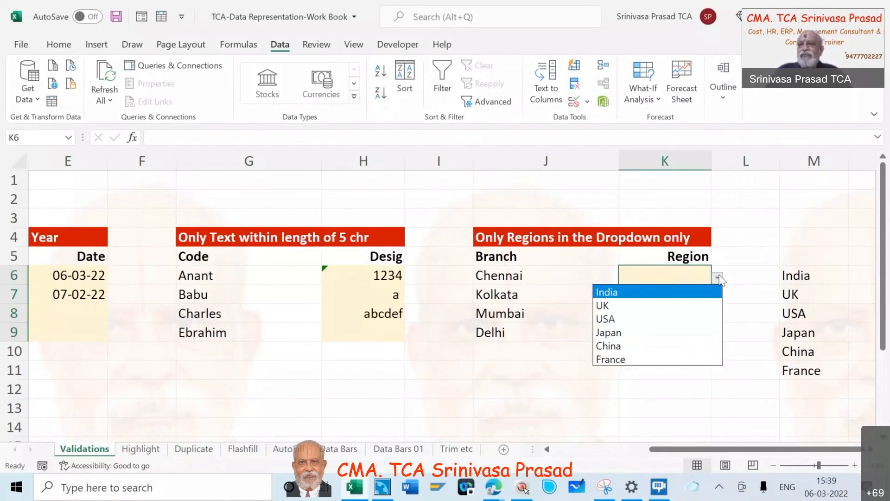
key(Down)
key(Down)
key(Escape)
key(shift+Down)
key(shift+Down)
key(shift+Down)
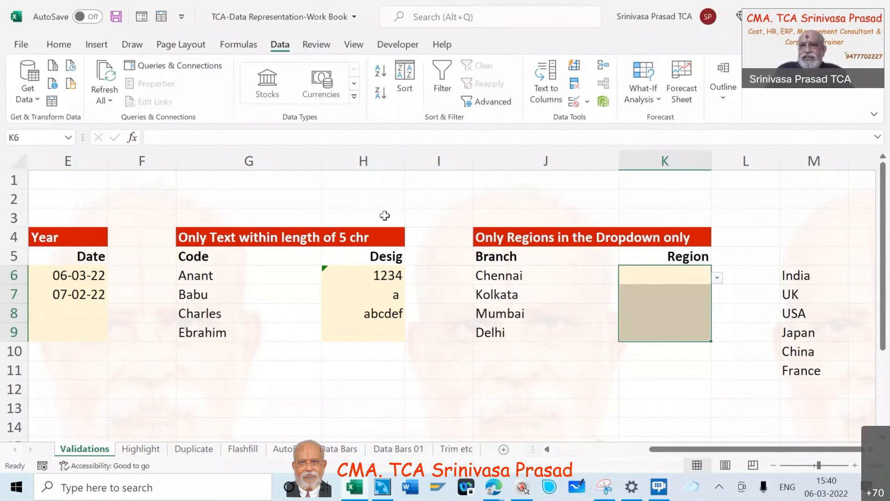
click(503, 16)
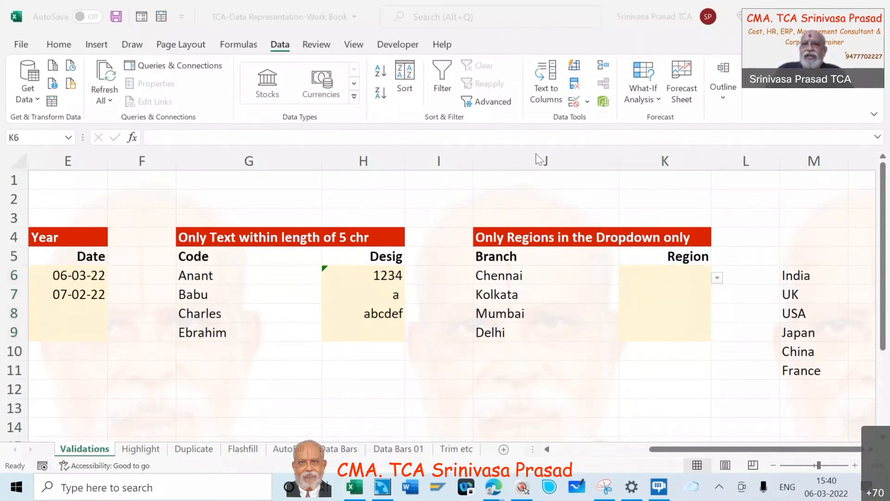